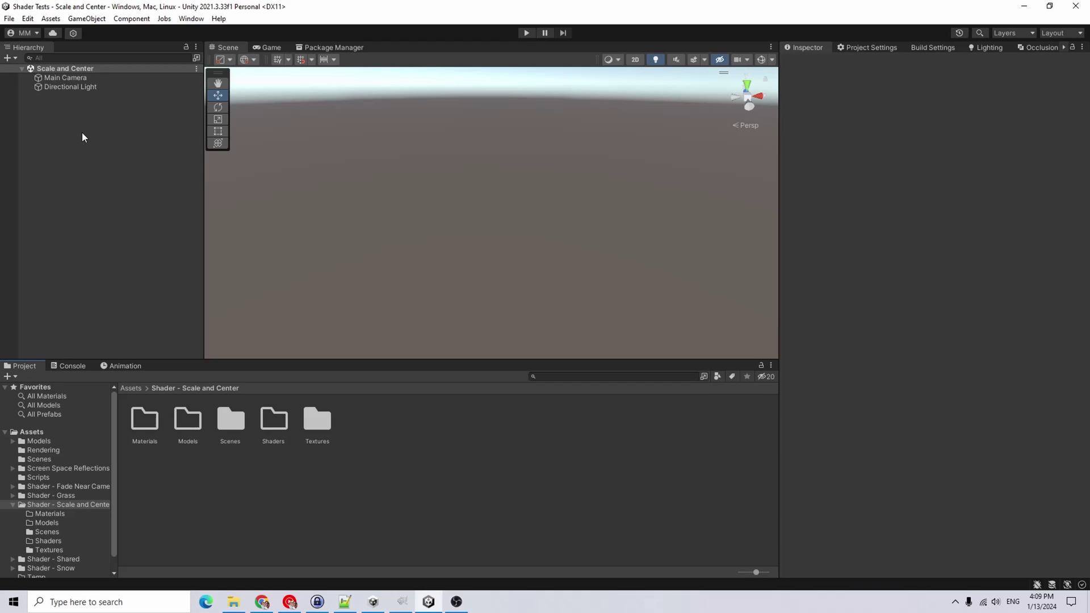
# Add a Plane 3D object from the Hierarchy's context menu.
pyautogui.rightClick(98, 156)
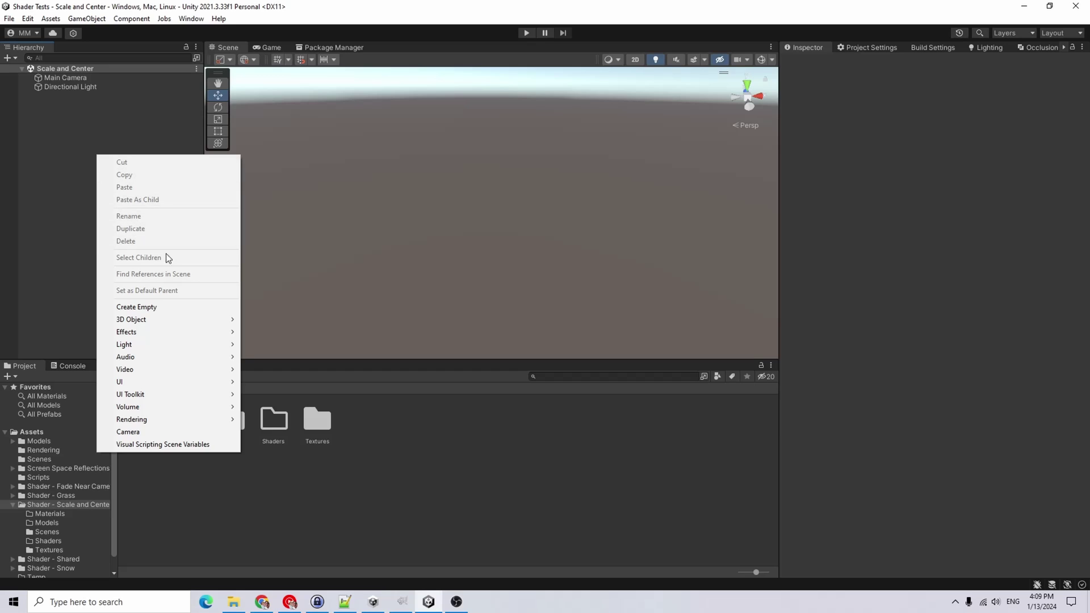
pyautogui.click(35, 170)
pyautogui.rightClick(120, 159)
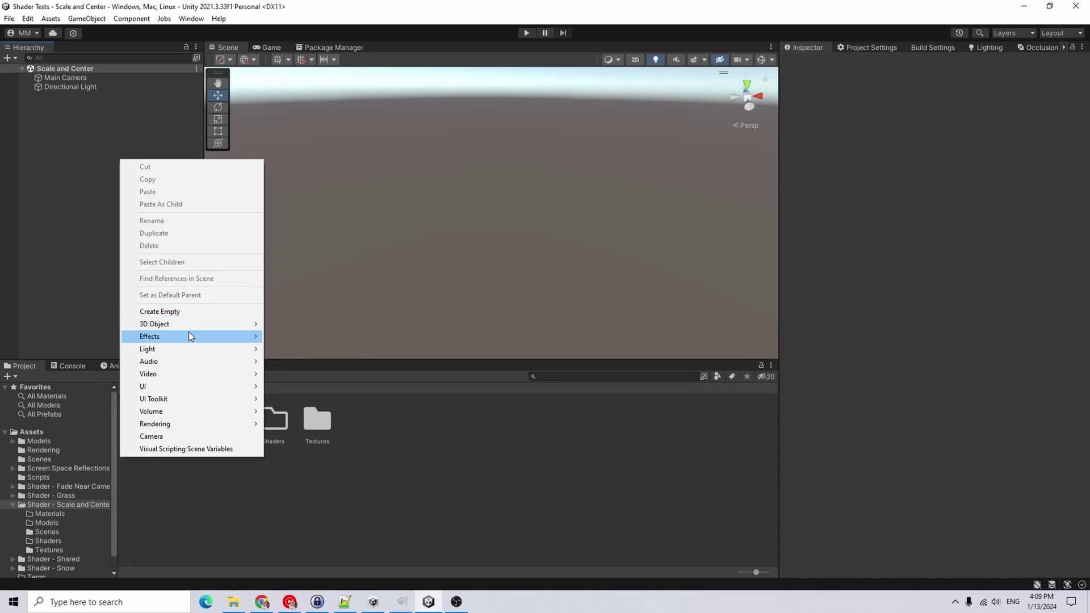
pyautogui.moveTo(185, 325)
pyautogui.click(317, 372)
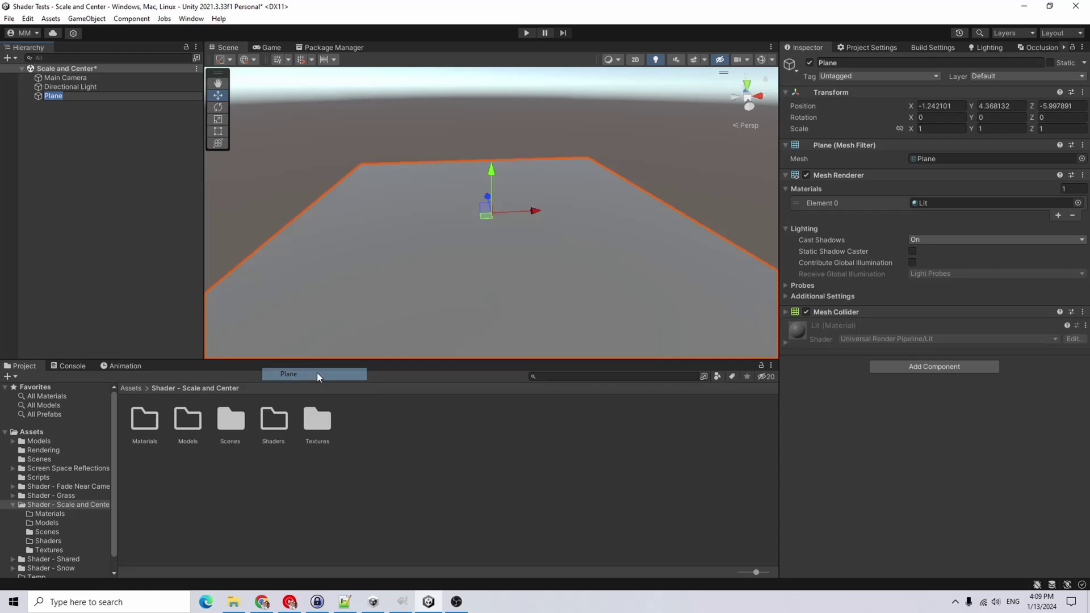
# Set the Plane's Transform Position to X 0, Y 0, Z 0.
pyautogui.click(99, 170)
pyautogui.click(57, 87)
pyautogui.click(56, 104)
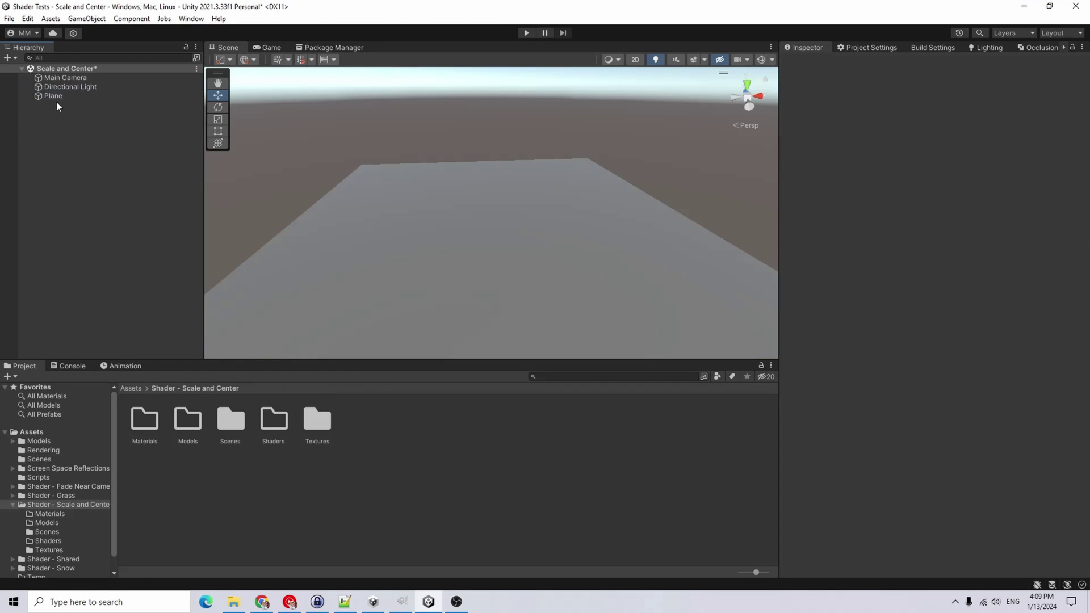
pyautogui.click(56, 96)
pyautogui.click(957, 107)
pyautogui.write('0')
pyautogui.press('Tab')
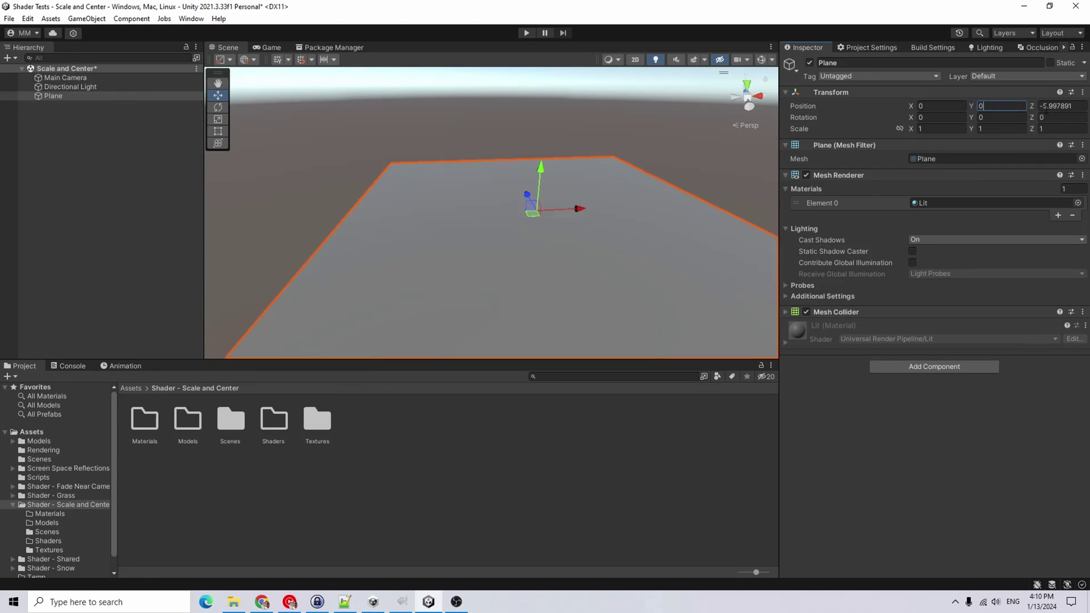
pyautogui.write('0')
pyautogui.press('Tab')
pyautogui.write('0')
pyautogui.keyDown('alt'); pyautogui.moveTo(635, 206); pyautogui.dragTo(524, 305); pyautogui.keyUp('alt')
pyautogui.click(94, 201)
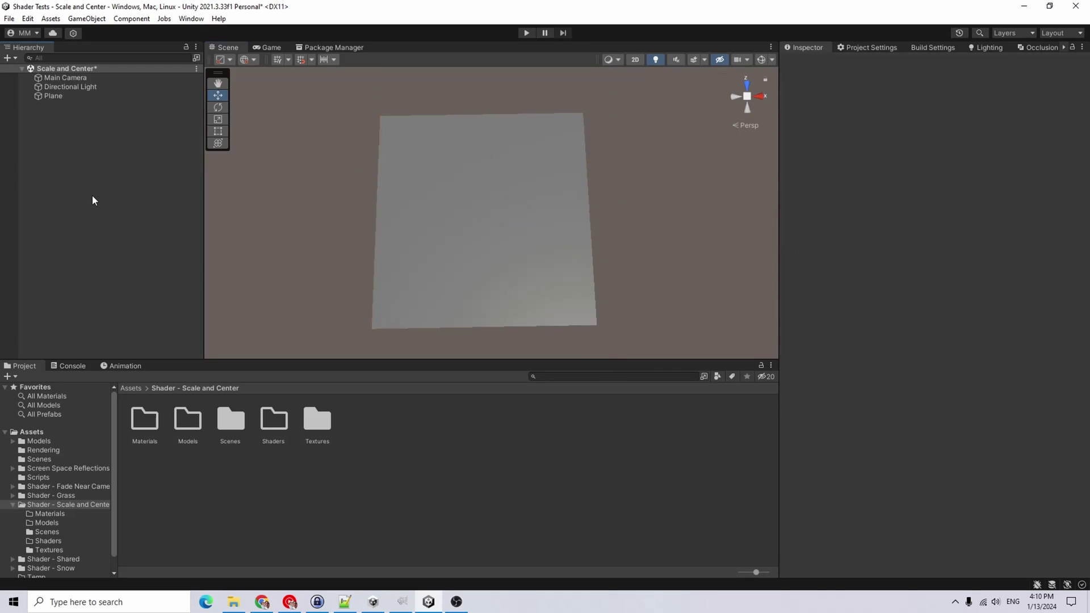
# Create a New Material in the Materials folder and drag it onto the Plane.
pyautogui.doubleClick(154, 422)
pyautogui.rightClick(274, 448)
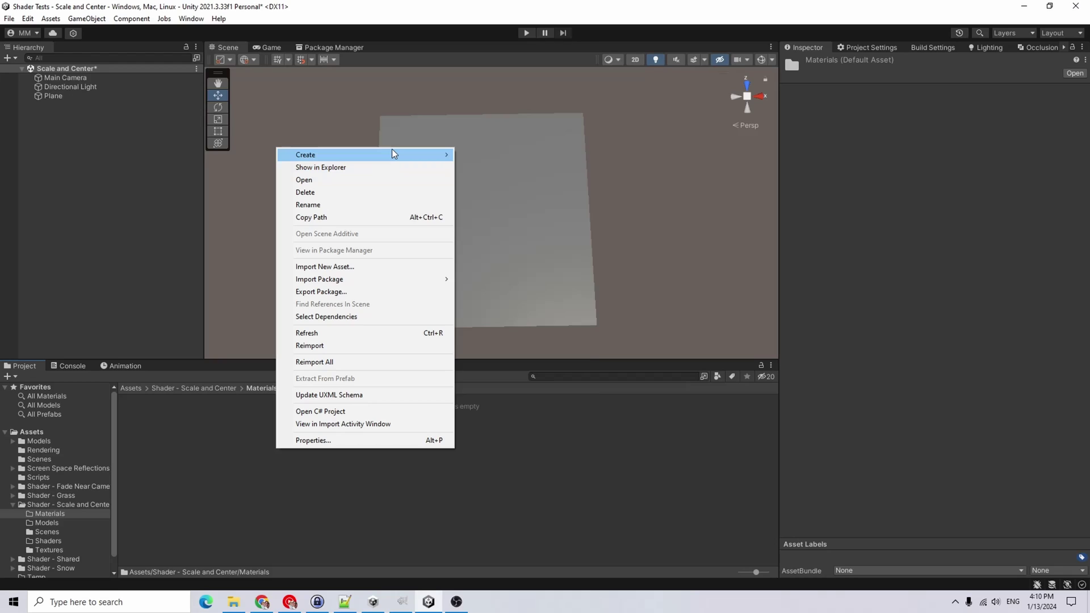
pyautogui.moveTo(393, 153)
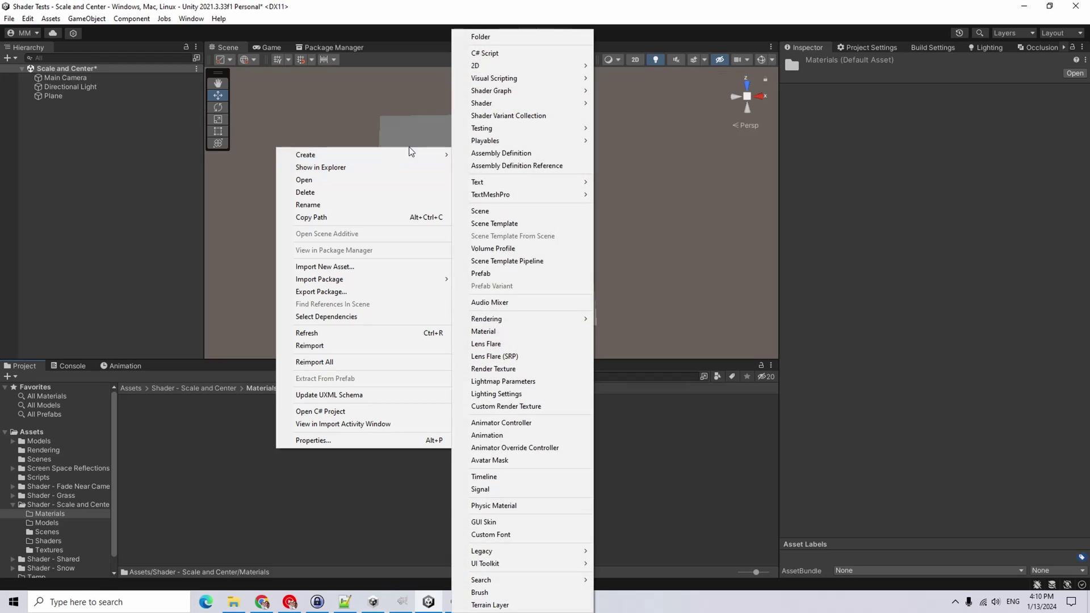
pyautogui.click(500, 330)
pyautogui.press('Return')
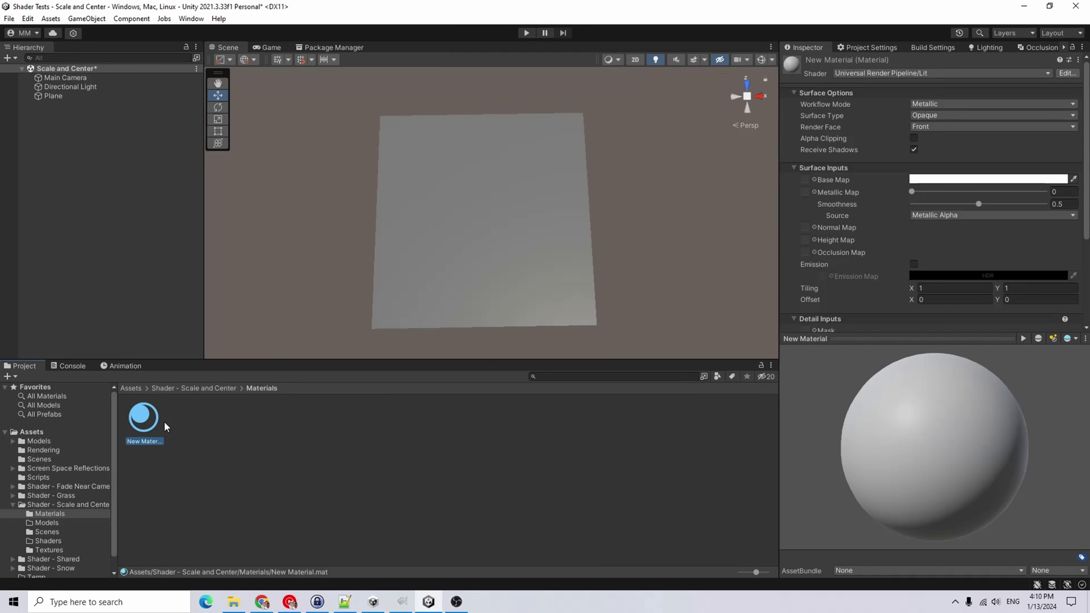
pyautogui.moveTo(145, 419); pyautogui.dragTo(482, 216)
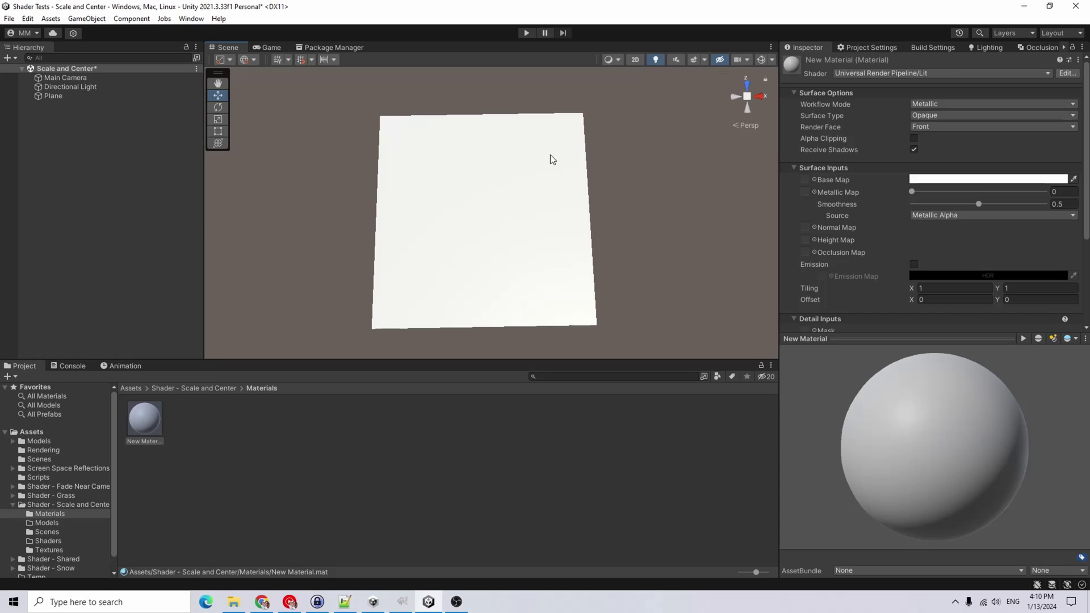
# Assign the Ian face texture as the material's Base Map.
pyautogui.click(815, 179)
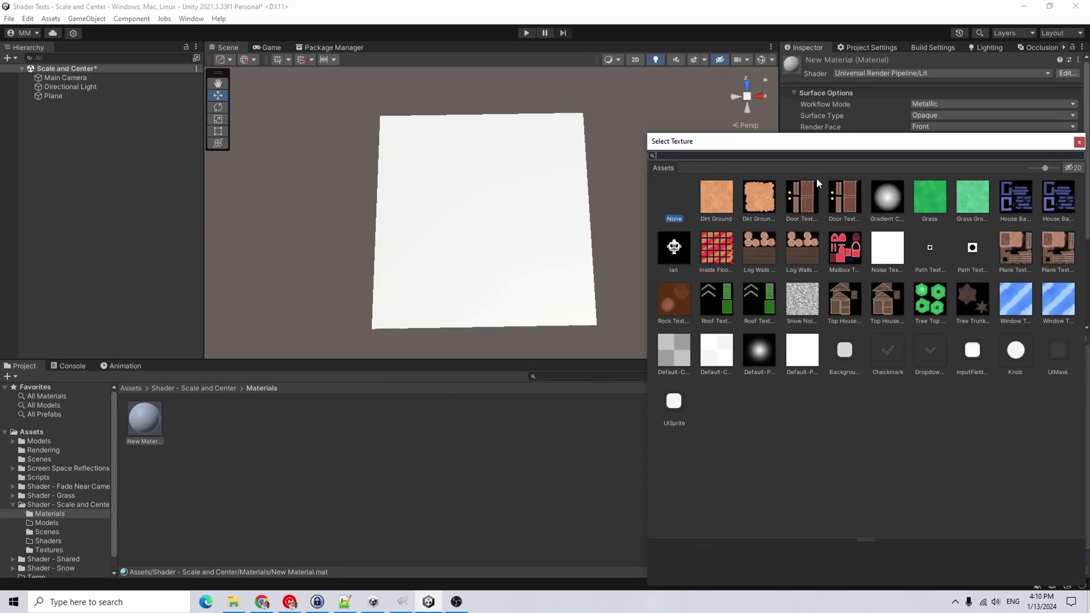
pyautogui.click(675, 250)
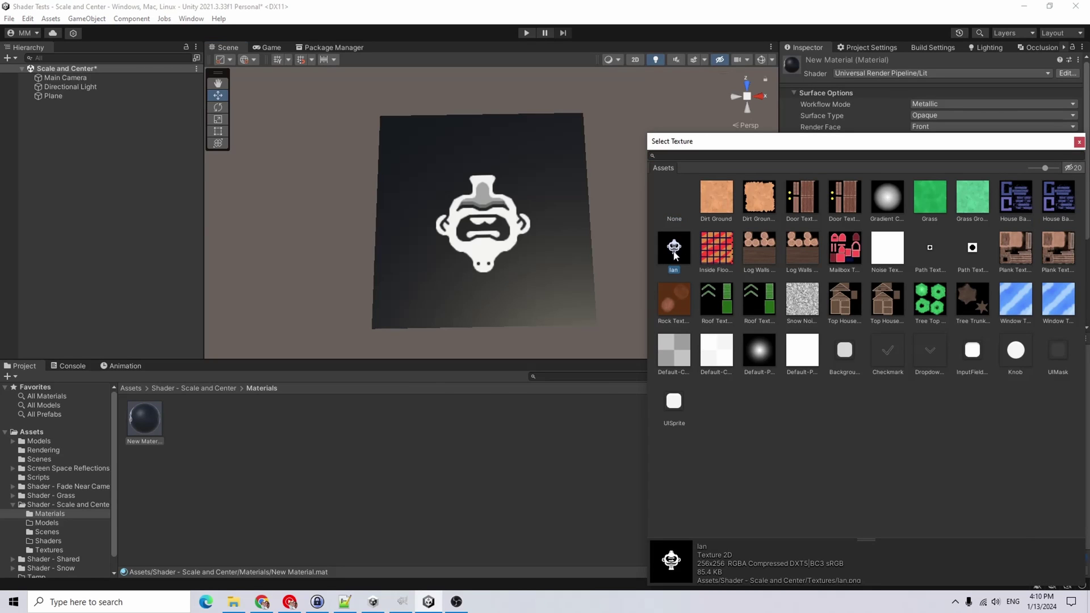
pyautogui.doubleClick(673, 251)
pyautogui.keyDown('alt'); pyautogui.moveTo(378, 274); pyautogui.dragTo(945, 266); pyautogui.keyUp('alt')
pyautogui.keyDown('alt'); pyautogui.moveTo(528, 316); pyautogui.dragTo(476, 190); pyautogui.keyUp('alt')
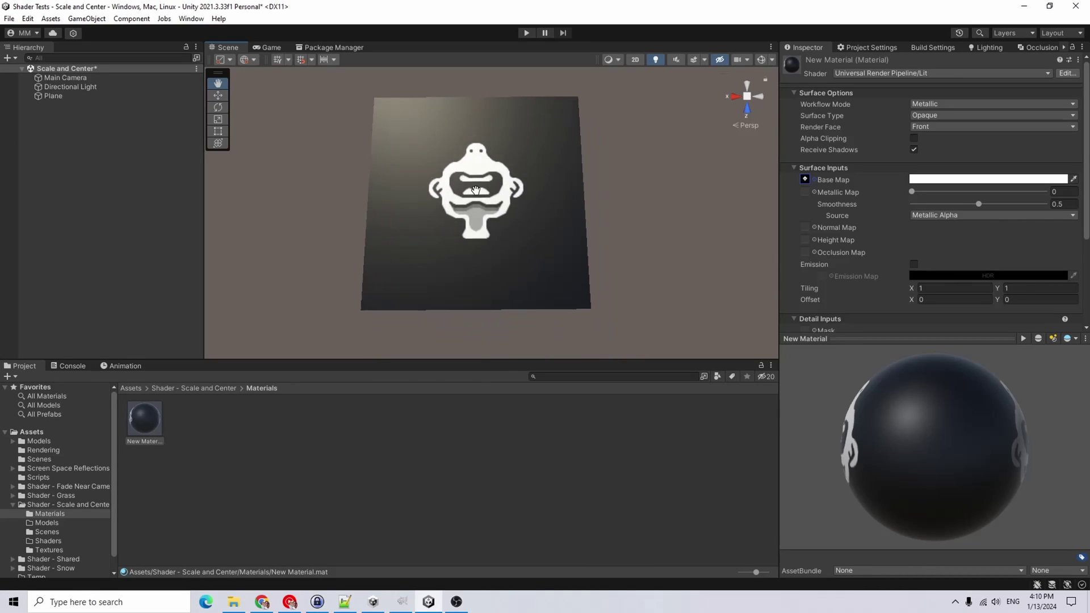
pyautogui.moveTo(476, 189); pyautogui.dragTo(484, 207, button='middle')
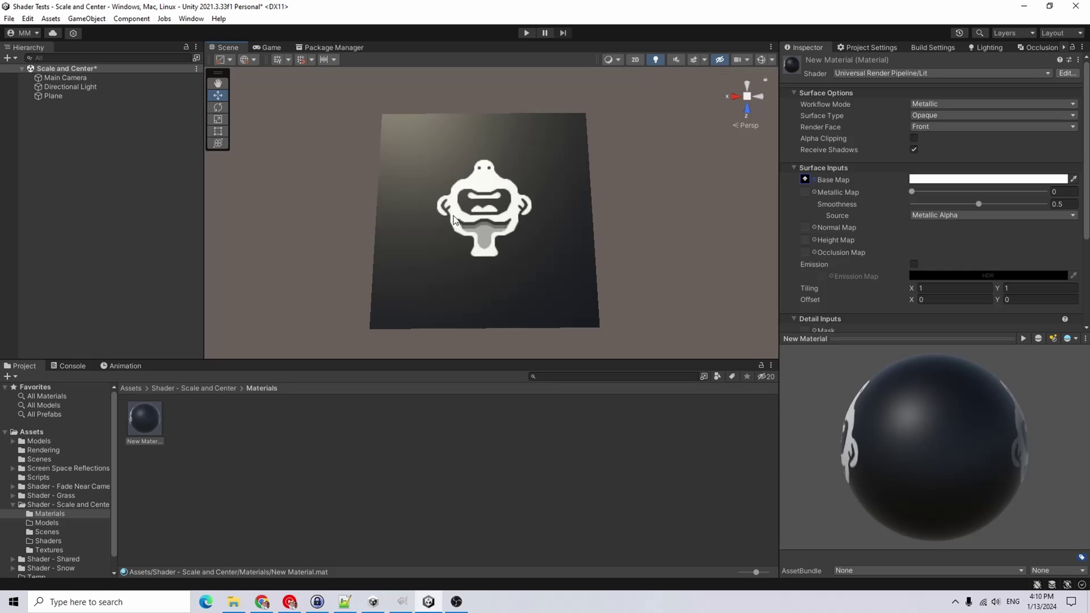
pyautogui.moveTo(547, 304)
pyautogui.keyDown('alt'); pyautogui.mouseDown()
pyautogui.moveTo(687, 267)
pyautogui.moveTo(504, 287)
pyautogui.moveTo(410, 266)
pyautogui.moveTo(499, 307)
pyautogui.moveTo(584, 319)
pyautogui.moveTo(540, 343)
pyautogui.moveTo(550, 318)
pyautogui.mouseUp(); pyautogui.keyUp('alt')
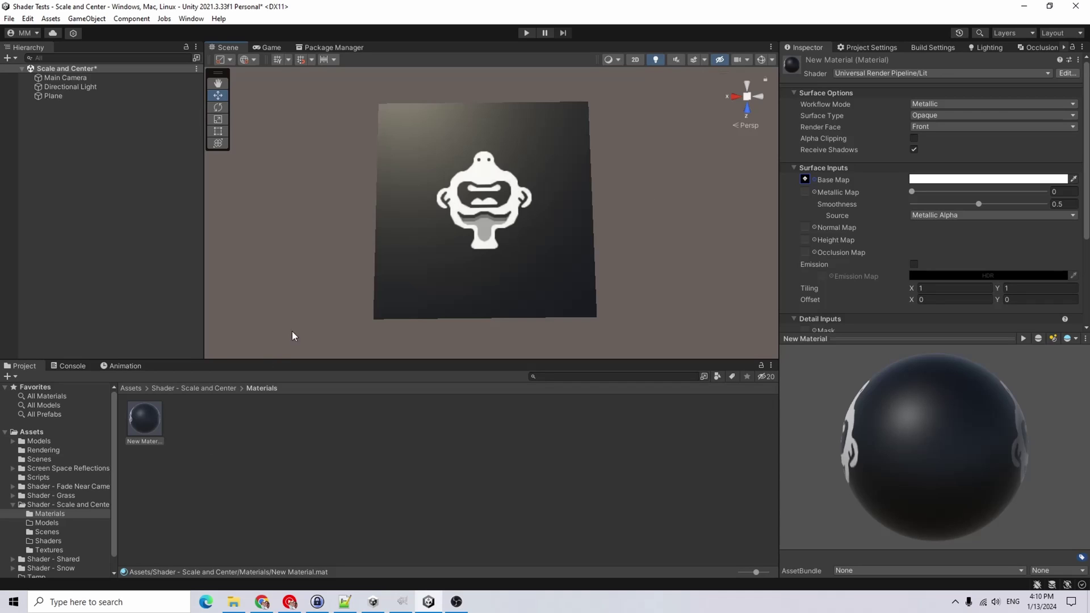
# Enter 1.5 for the New Material's Tiling X and Tiling Y values.
pyautogui.scroll(-1, 962, 215)
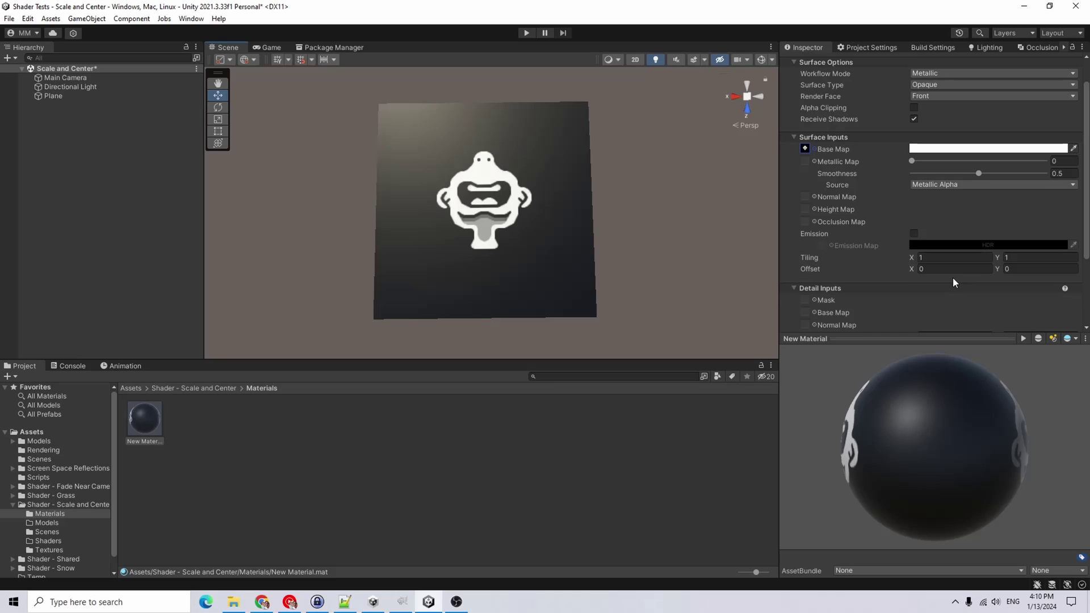
pyautogui.click(949, 257)
pyautogui.doubleClick(949, 257)
pyautogui.write('1.5')
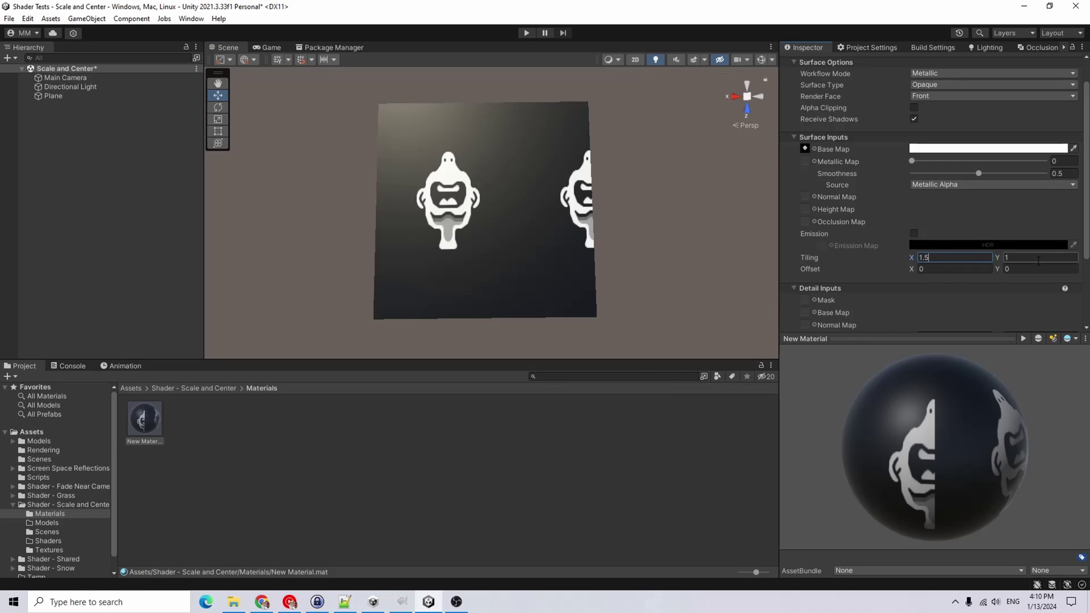
pyautogui.click(1038, 260)
pyautogui.write('.5')
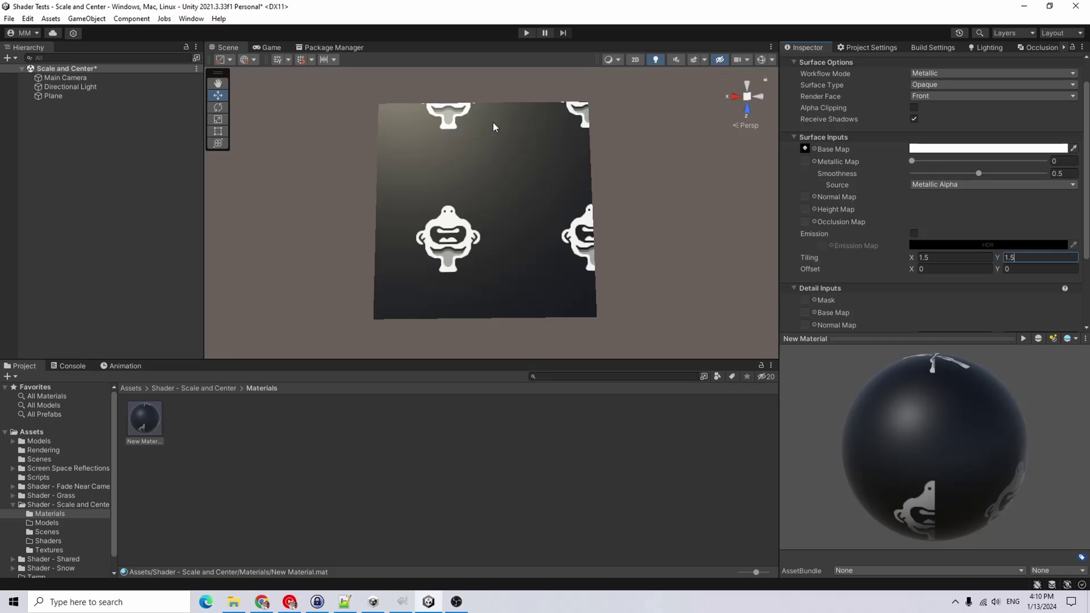
# Change the Ian texture's Wrap Mode from Repeat to Clamp and apply it.
pyautogui.click(56, 550)
pyautogui.click(146, 415)
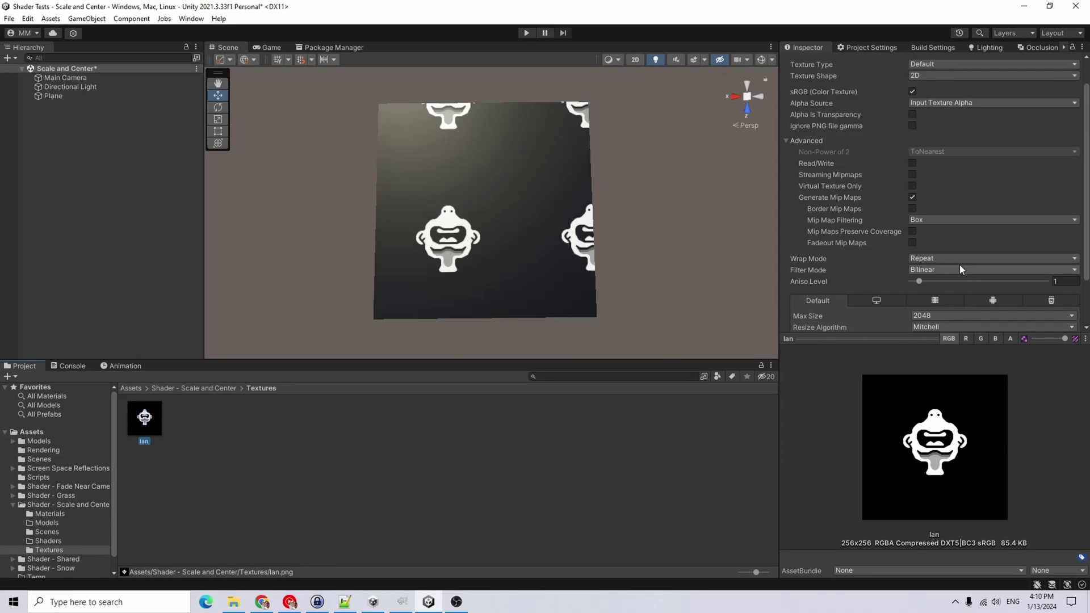
pyautogui.click(942, 258)
pyautogui.click(937, 282)
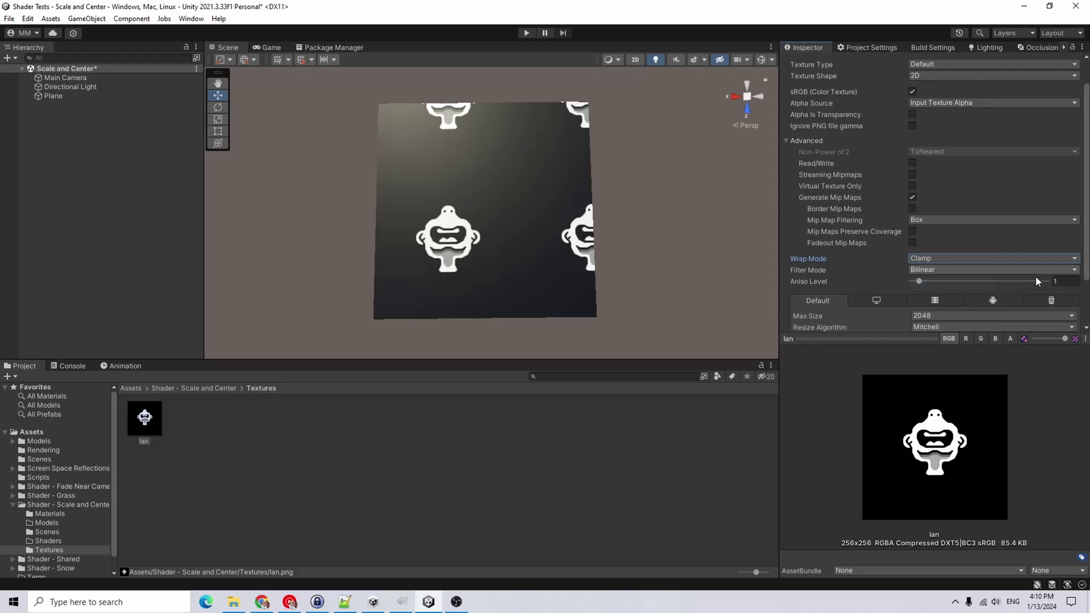
pyautogui.scroll(-3, 1070, 299)
pyautogui.click(1066, 322)
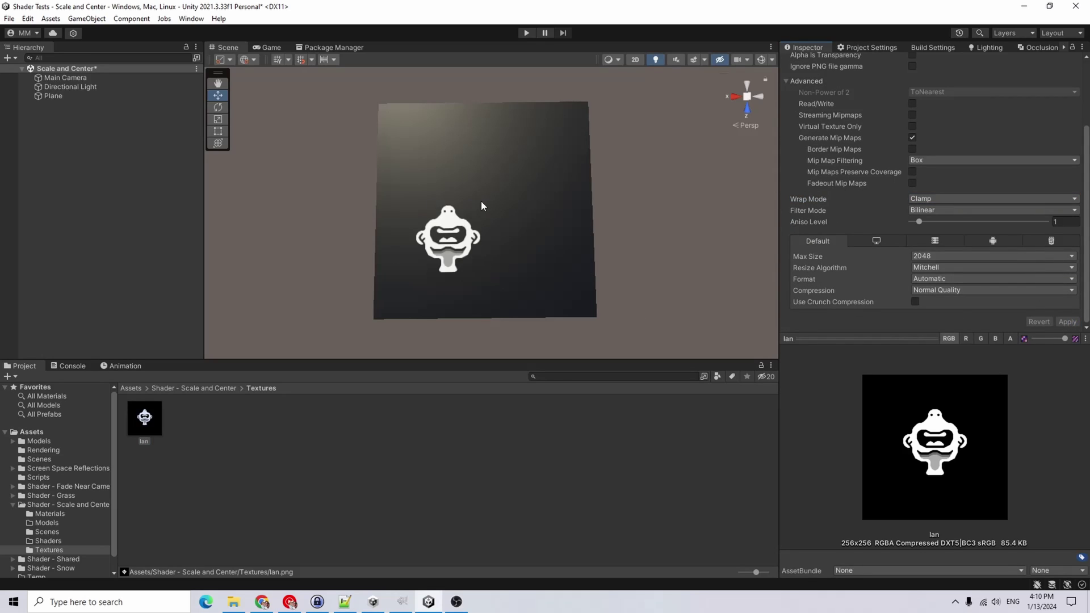
# Scrub New Material's Offset to X -0.27 and Y -0.37.
pyautogui.click(54, 97)
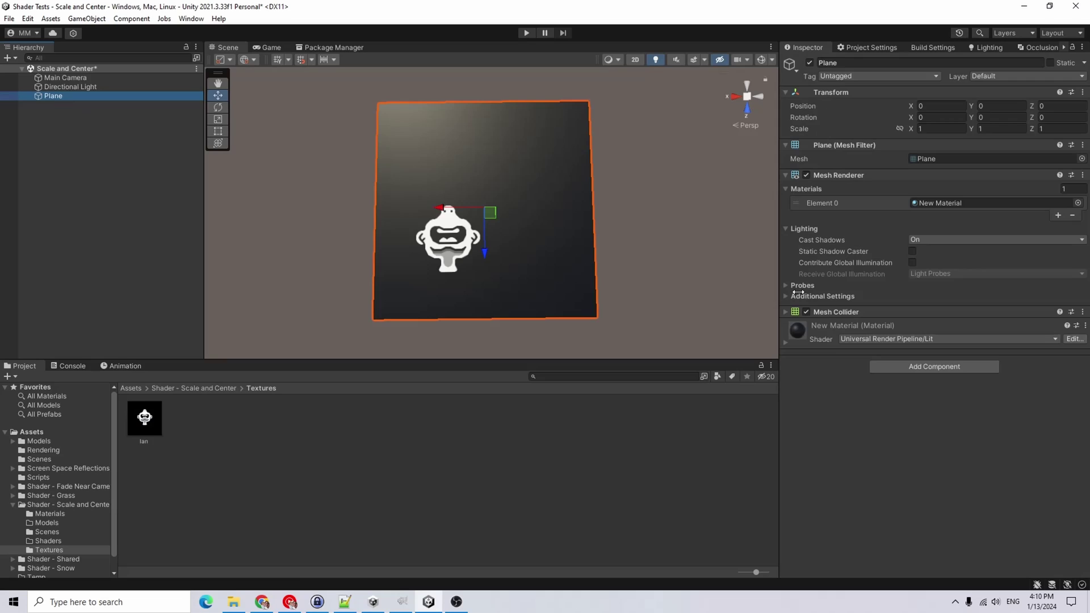
pyautogui.click(50, 514)
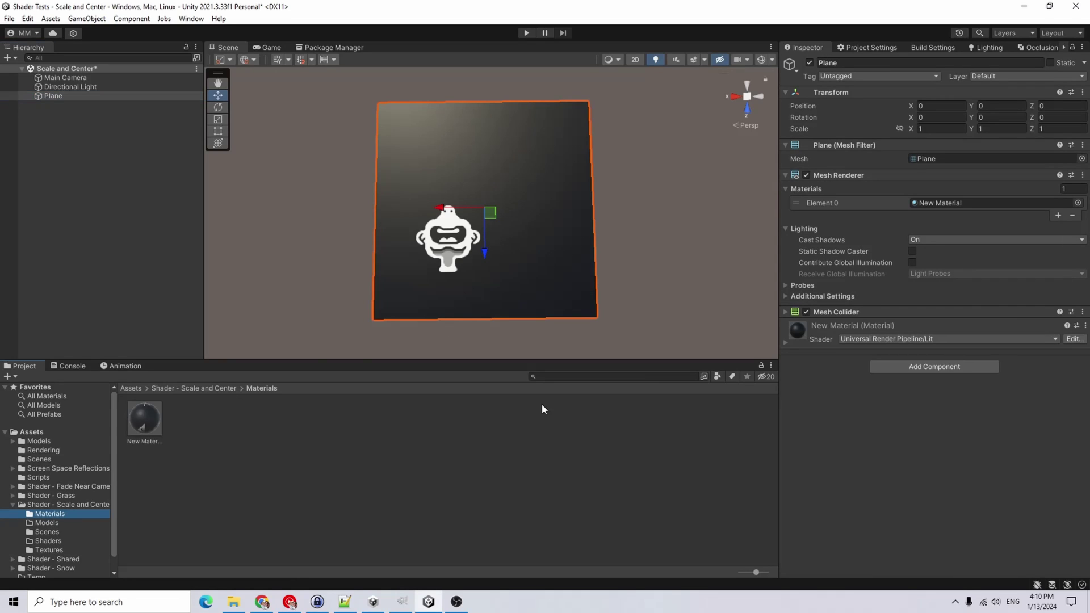
pyautogui.click(145, 421)
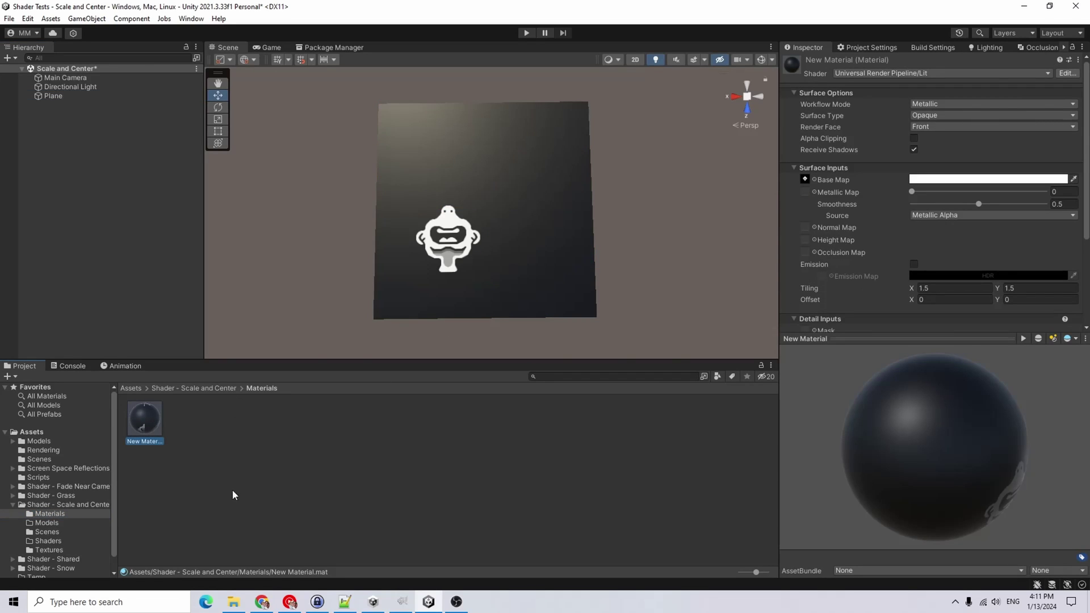
pyautogui.moveTo(908, 302)
pyautogui.mouseDown()
pyautogui.moveTo(930, 301)
pyautogui.moveTo(910, 301)
pyautogui.mouseUp()
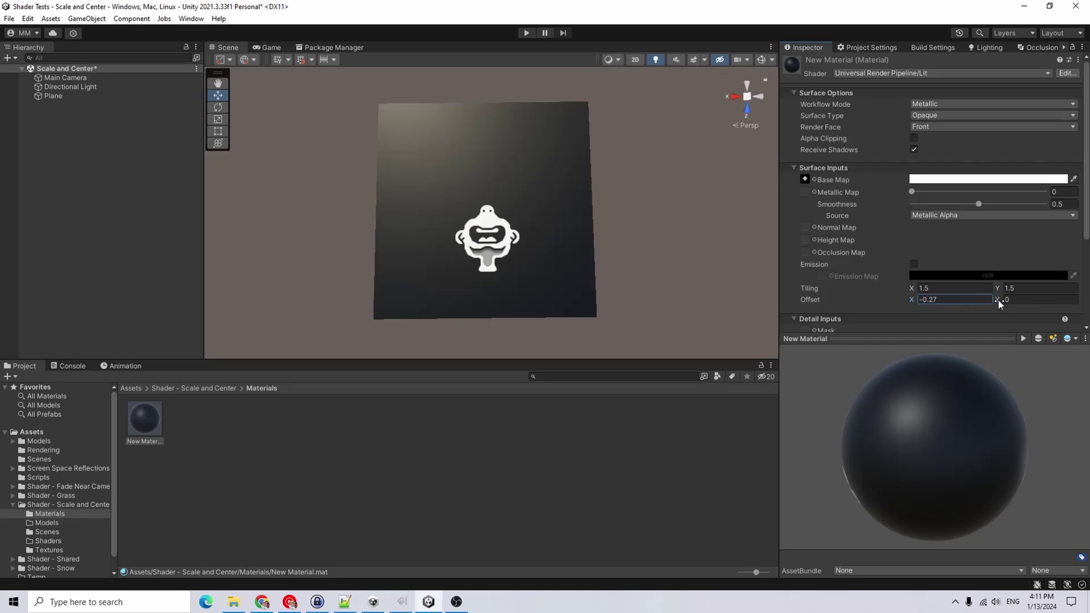
pyautogui.moveTo(999, 299)
pyautogui.mouseDown()
pyautogui.moveTo(1009, 302)
pyautogui.moveTo(1000, 305)
pyautogui.mouseUp()
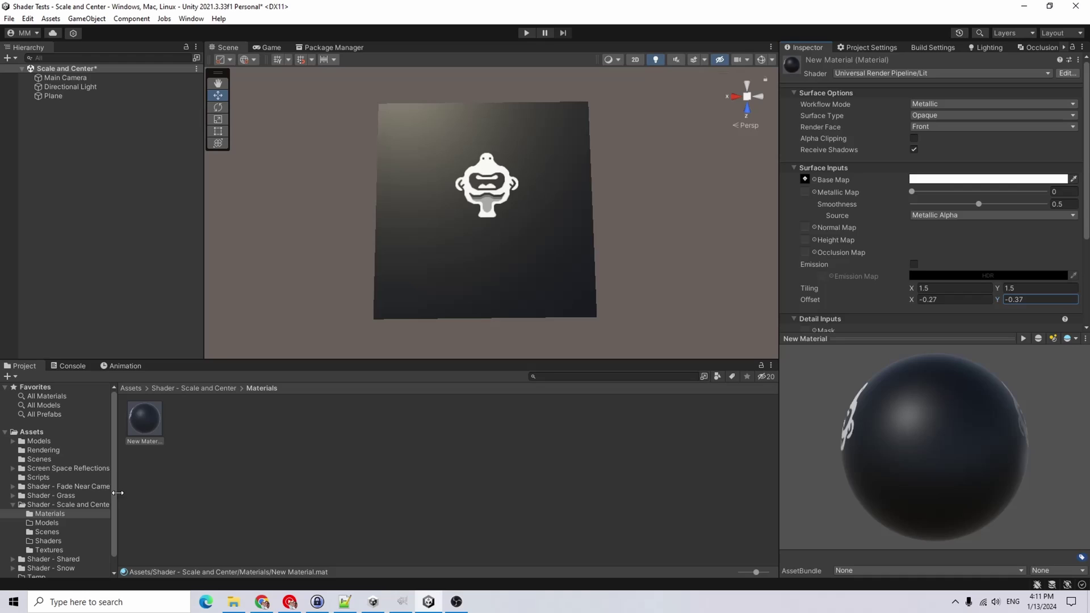
pyautogui.click(258, 453)
pyautogui.click(149, 426)
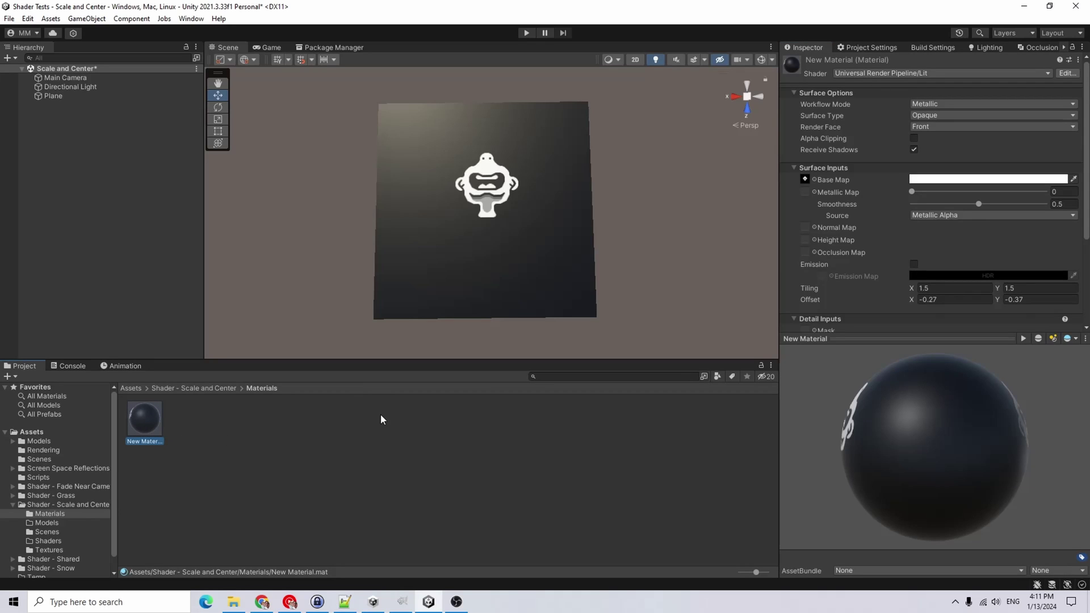
pyautogui.click(218, 388)
# Set New Material's Base Map texture to None, removing the Ian texture.
pyautogui.click(356, 452)
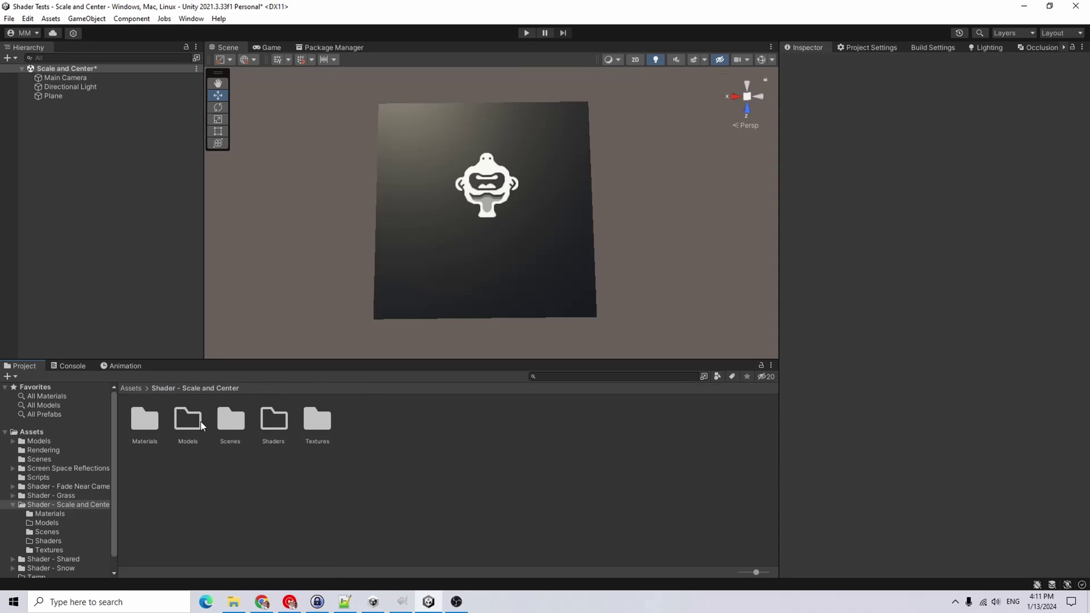
pyautogui.doubleClick(150, 416)
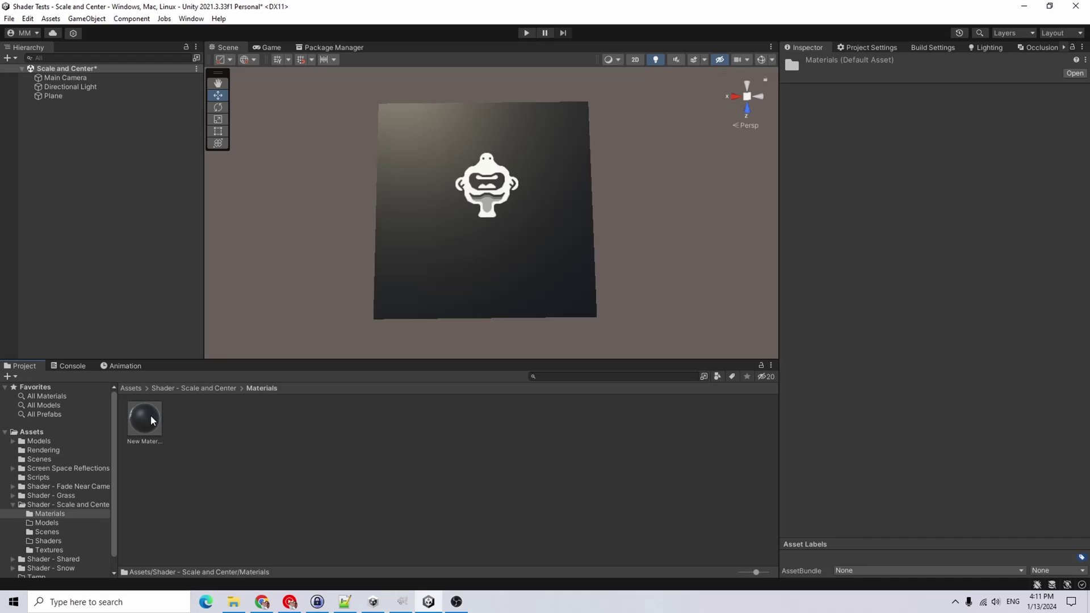
pyautogui.click(154, 425)
pyautogui.click(816, 179)
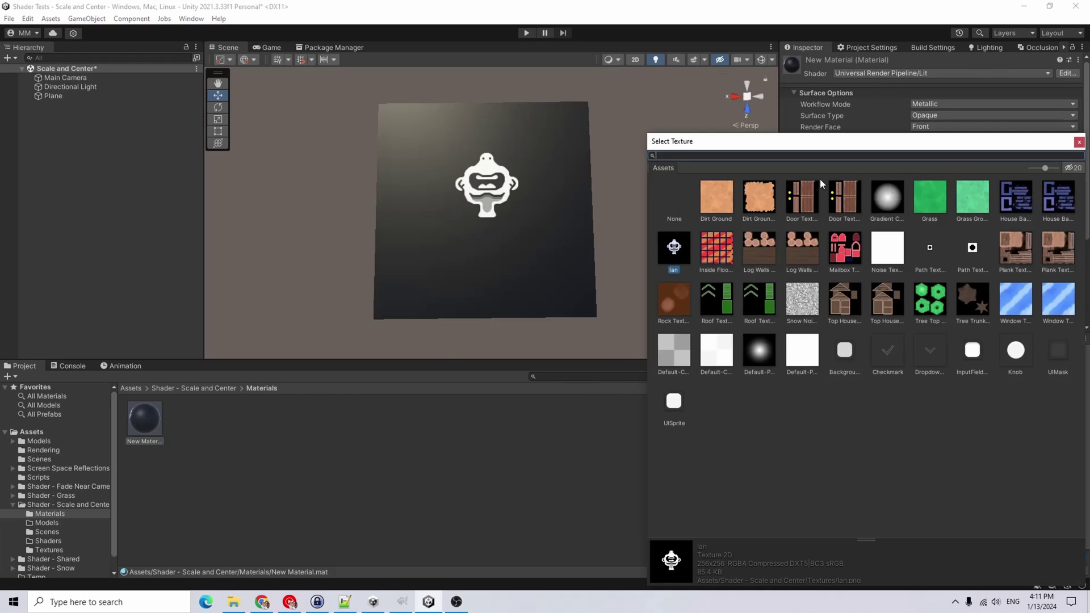
pyautogui.click(688, 196)
pyautogui.click(1079, 142)
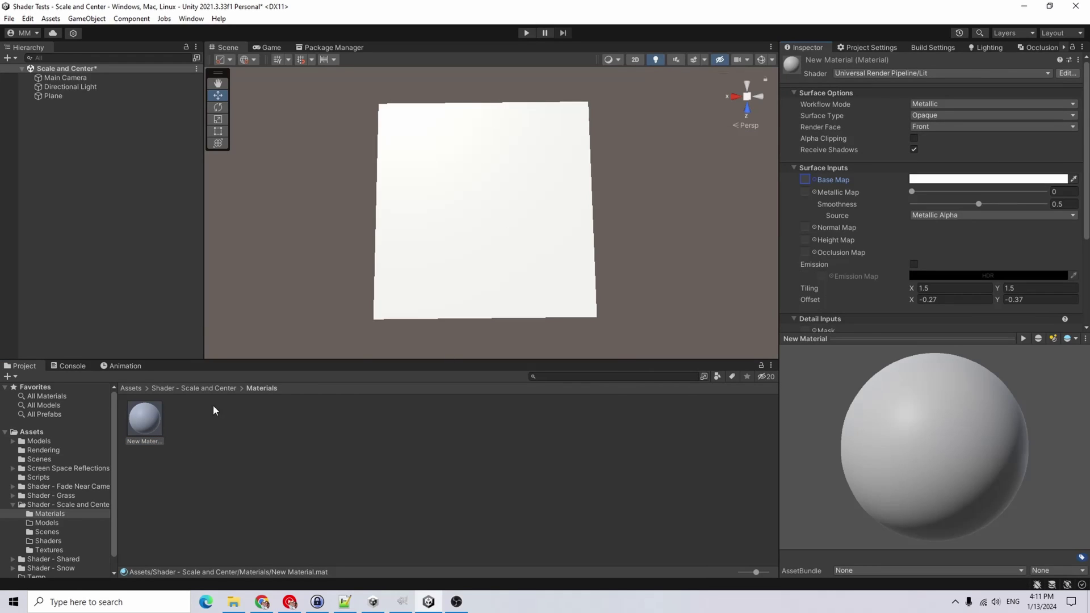
pyautogui.click(201, 389)
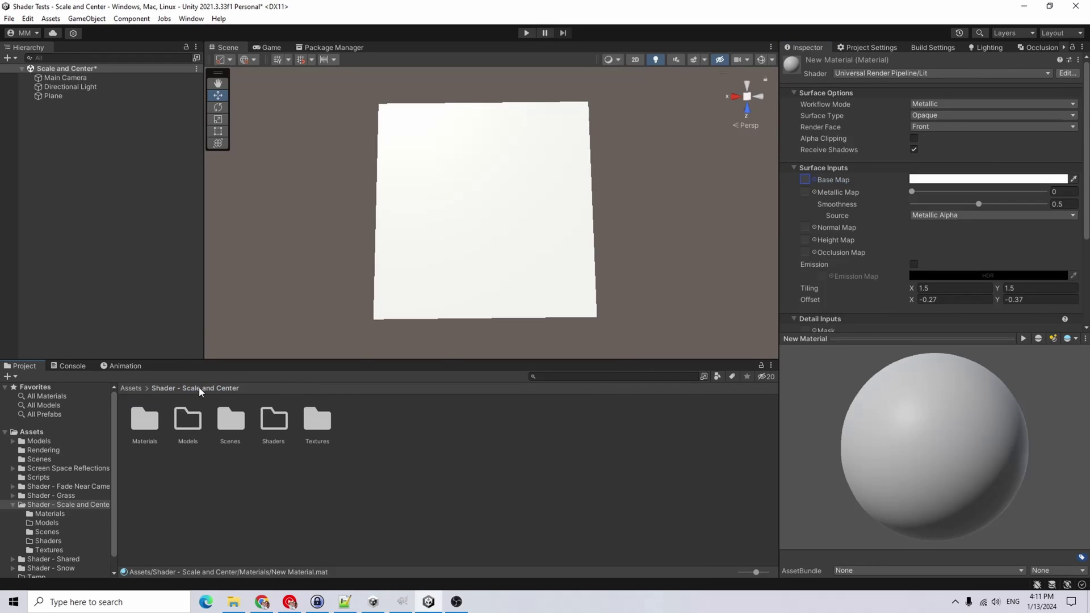
# In the Shaders folder, create a URP Lit Shader Graph named 'Scale and Center Shader'.
pyautogui.doubleClick(275, 422)
pyautogui.rightClick(166, 435)
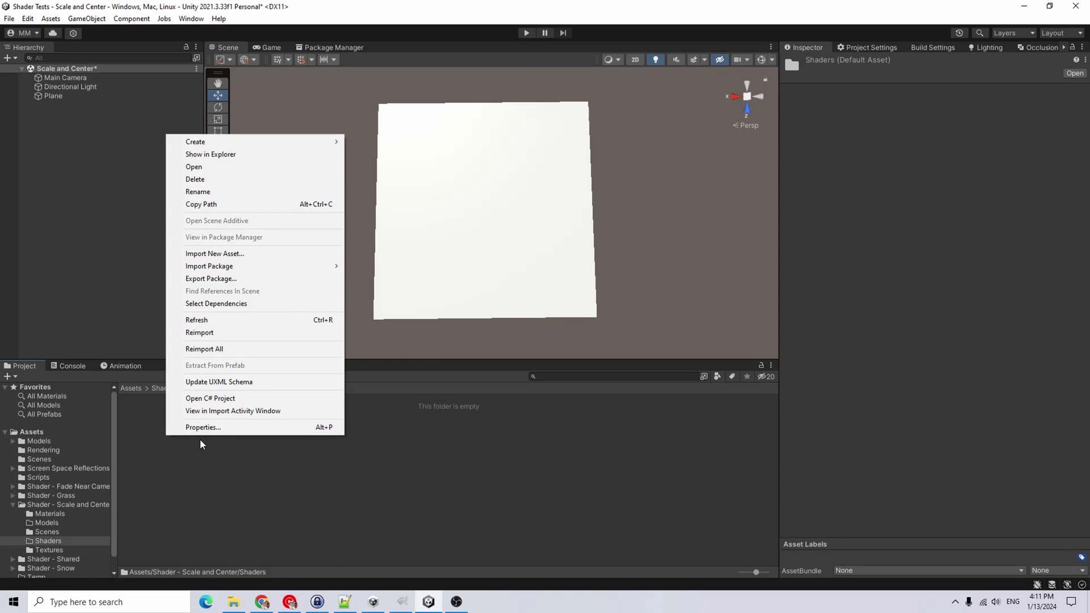
pyautogui.moveTo(268, 145)
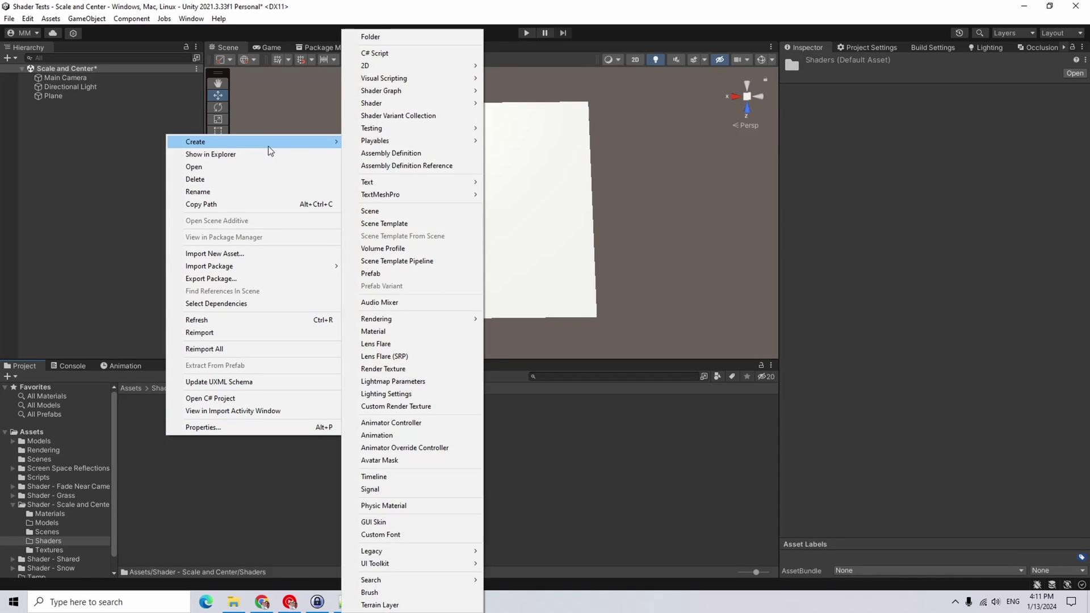
pyautogui.moveTo(421, 91)
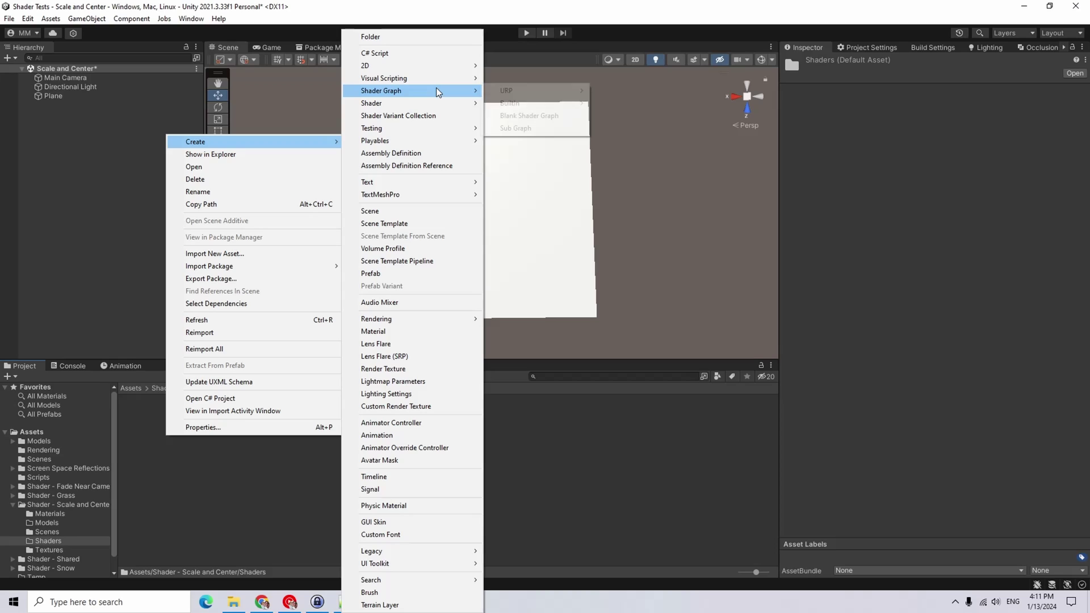
pyautogui.moveTo(547, 97)
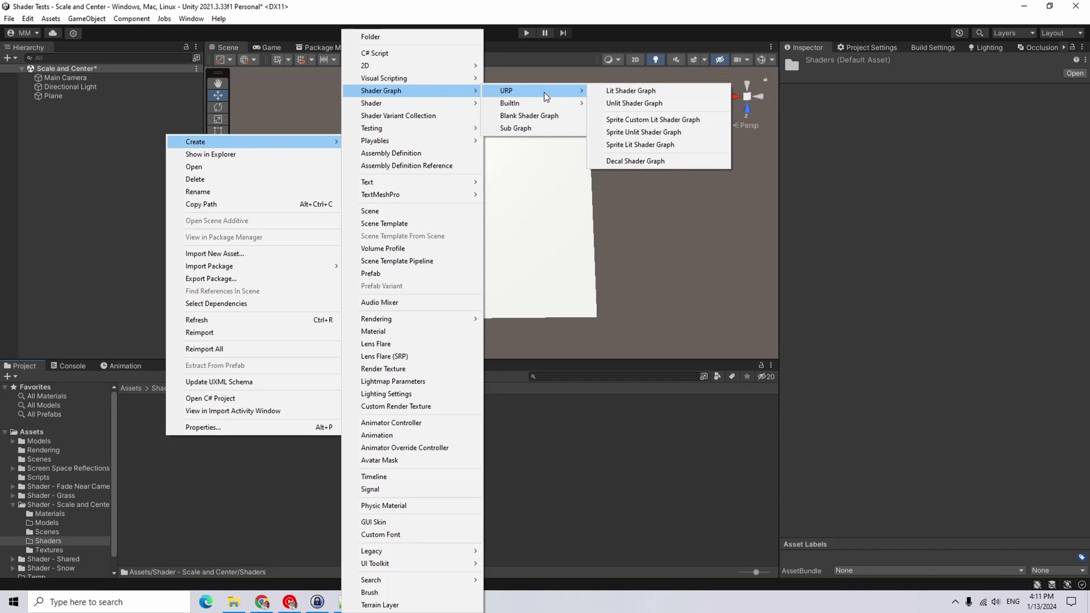
pyautogui.click(639, 92)
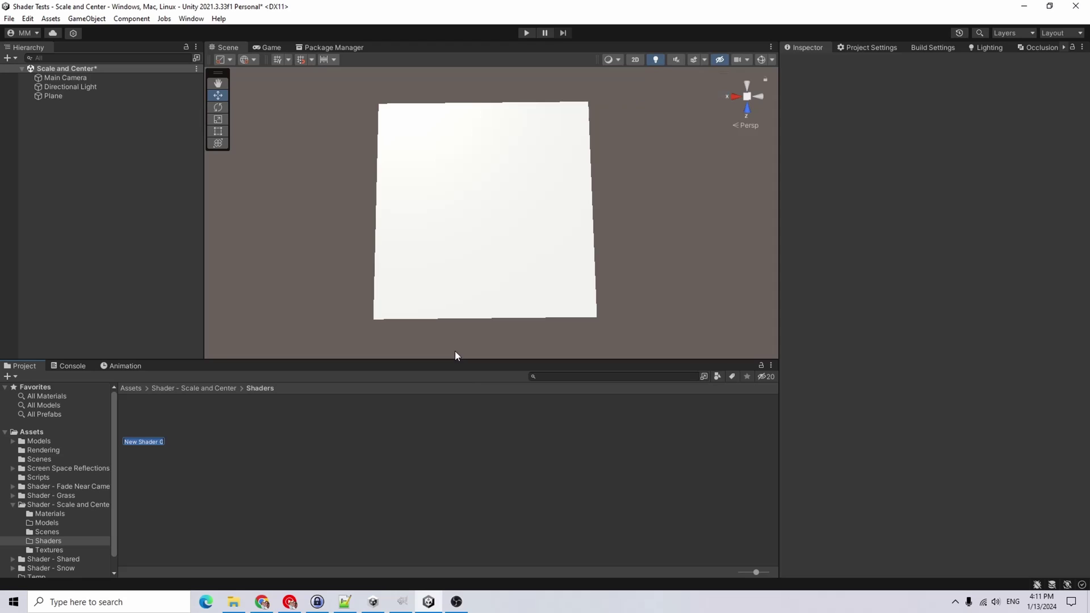
pyautogui.press('BackSpace')
pyautogui.write('Scale and Center Shader')
pyautogui.press('Return')
# Open Scale and Center Shader maximized and place a new Texture2D property on the graph.
pyautogui.doubleClick(145, 420)
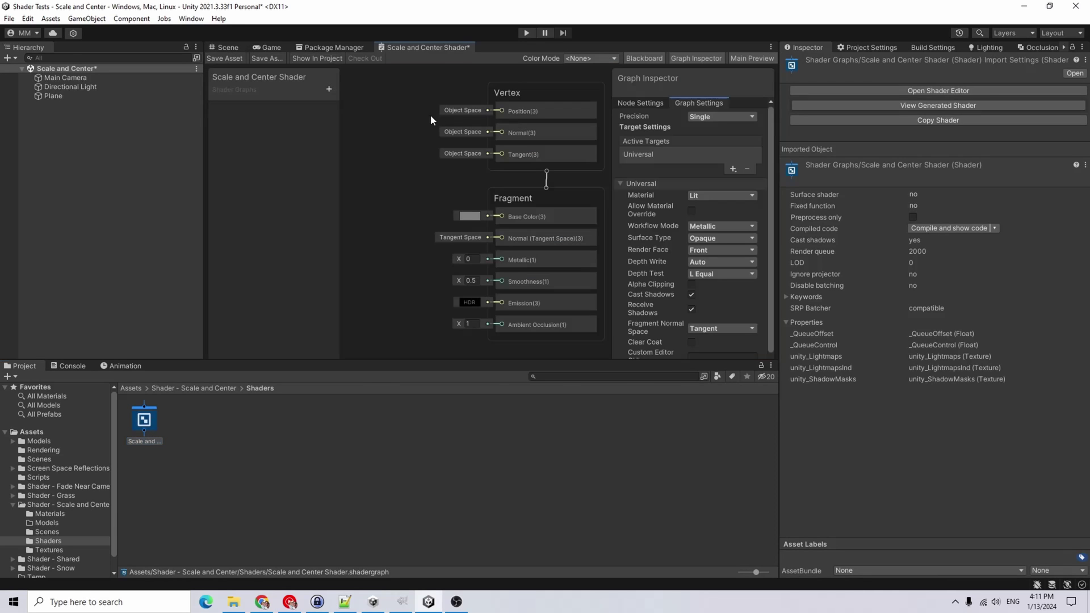
pyautogui.doubleClick(429, 49)
pyautogui.moveTo(353, 158); pyautogui.dragTo(773, 227, button='middle')
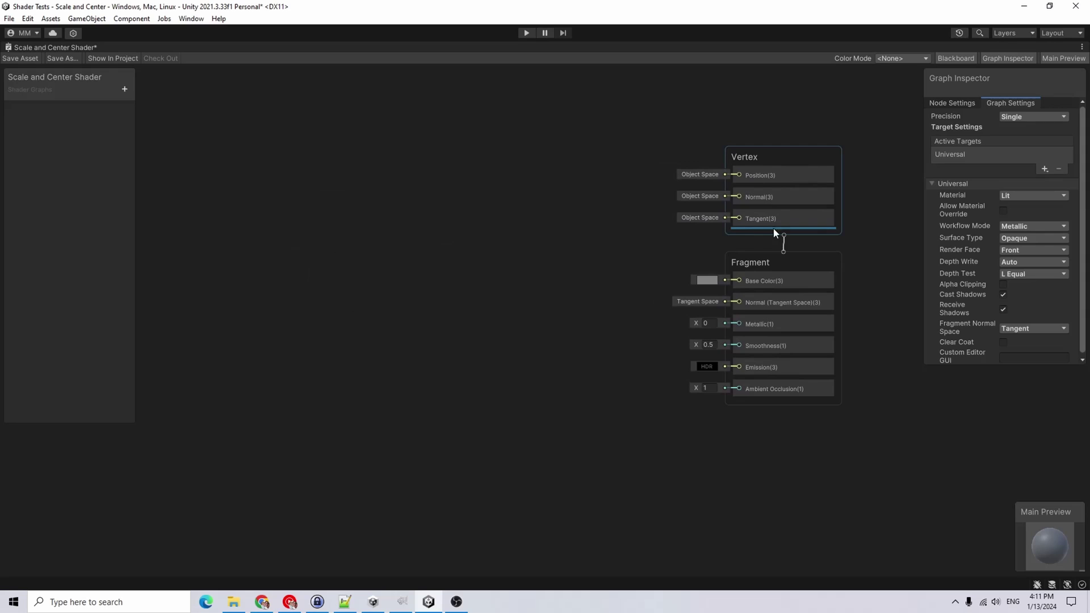
pyautogui.click(124, 89)
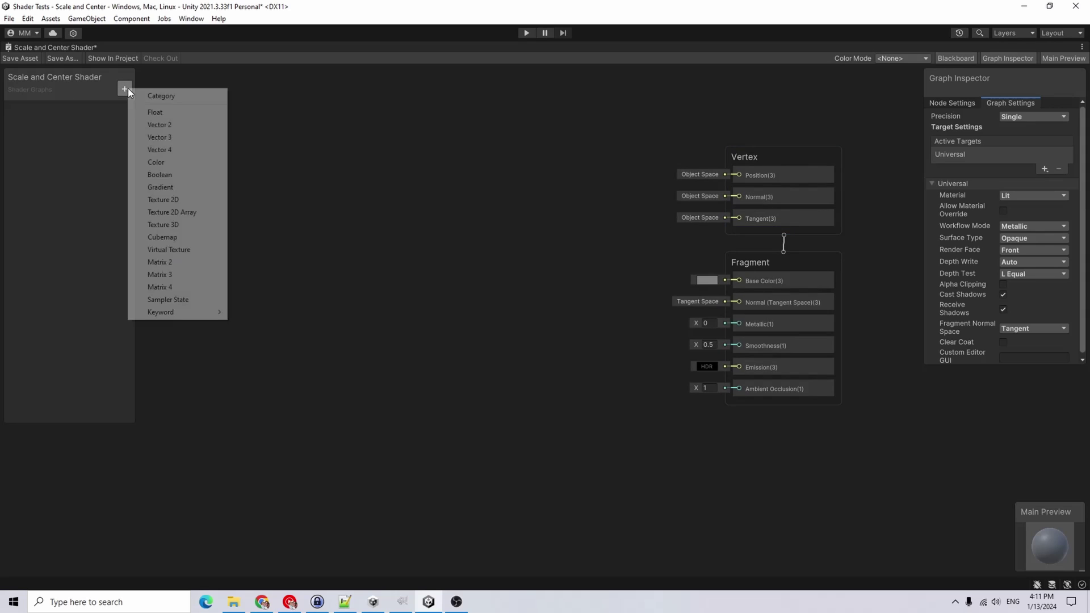
pyautogui.click(183, 199)
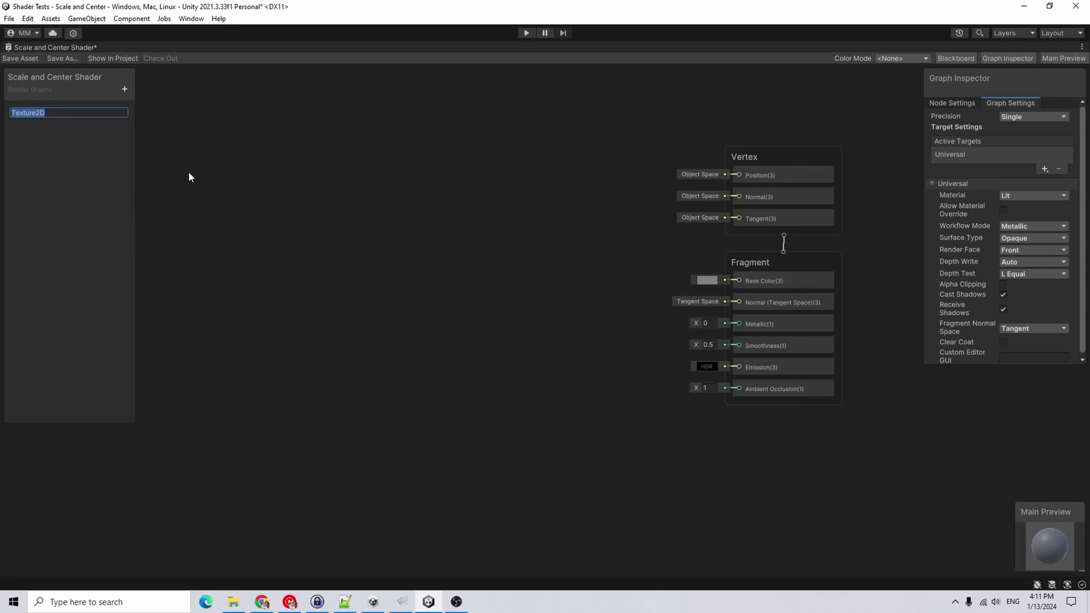
pyautogui.press('Return')
pyautogui.moveTo(54, 107); pyautogui.dragTo(512, 258)
# Add a Sample Texture 2D node and wire its RGBA output to Base Color.
pyautogui.write('samp')
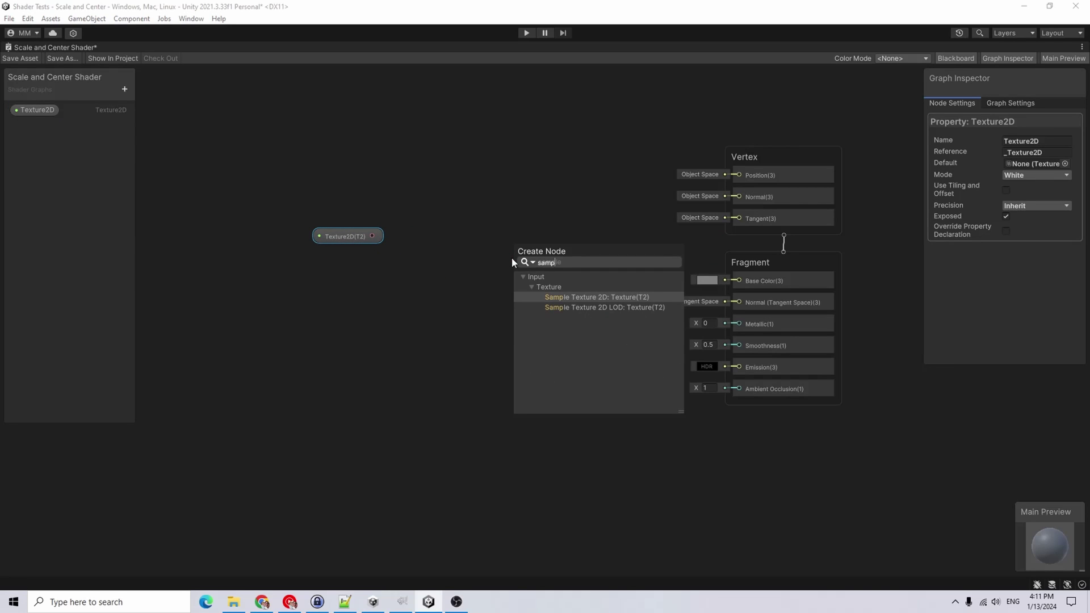
pyautogui.press('Return')
pyautogui.click(560, 365)
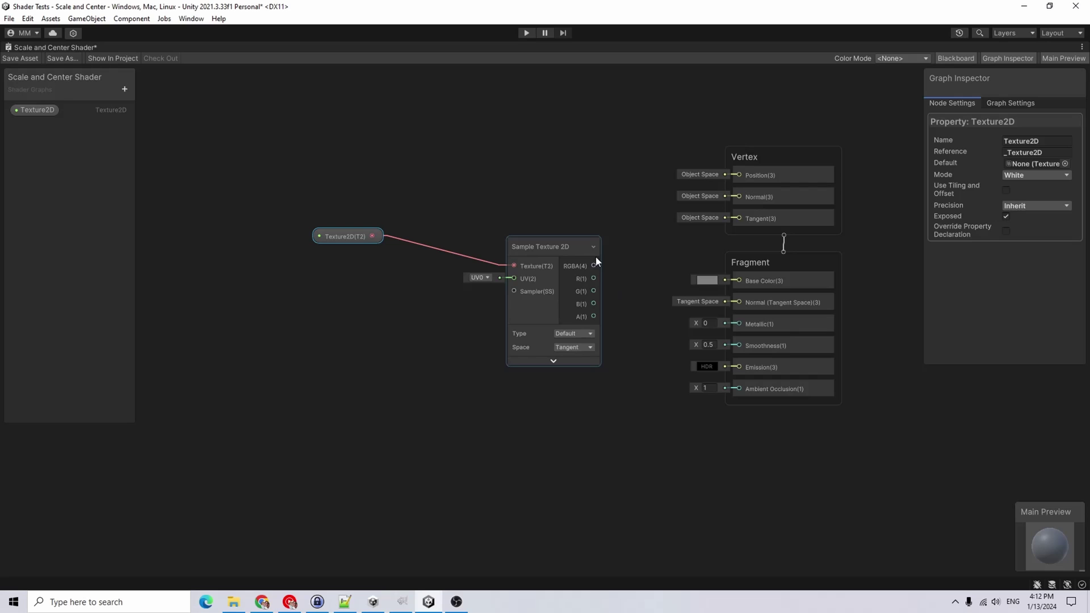
pyautogui.moveTo(594, 266); pyautogui.dragTo(740, 281)
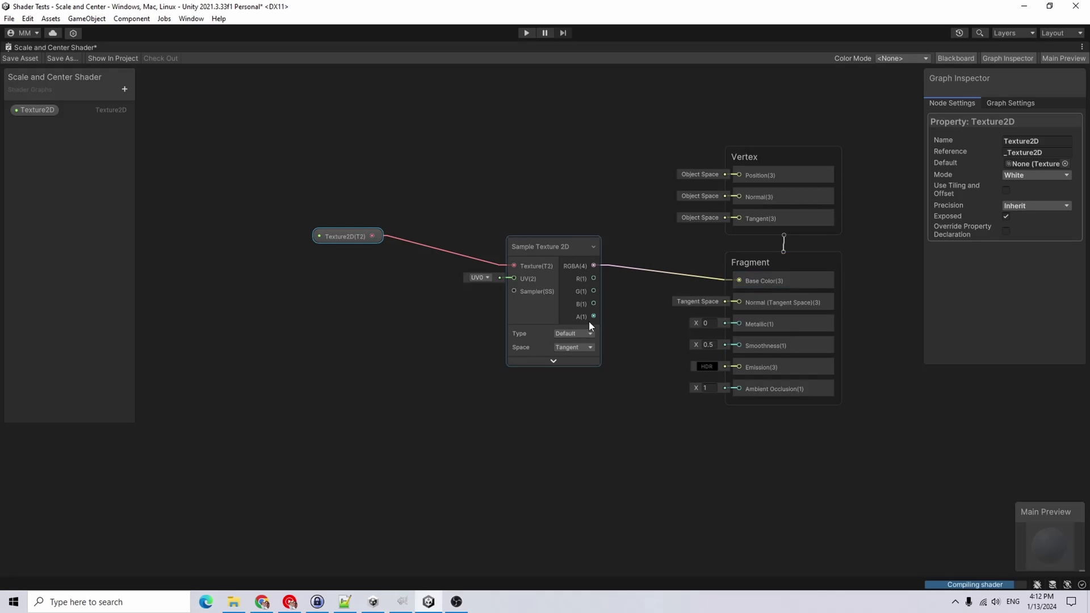
pyautogui.moveTo(594, 317); pyautogui.dragTo(627, 363)
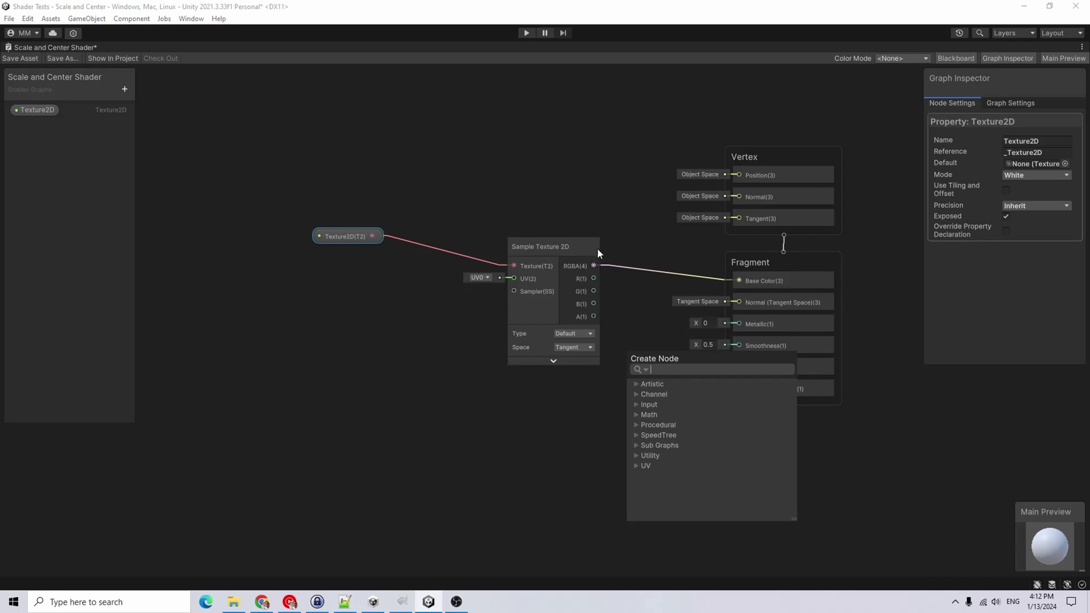
# Set the graph's Surface Type to Transparent in Graph Settings.
pyautogui.click(818, 262)
pyautogui.click(1009, 104)
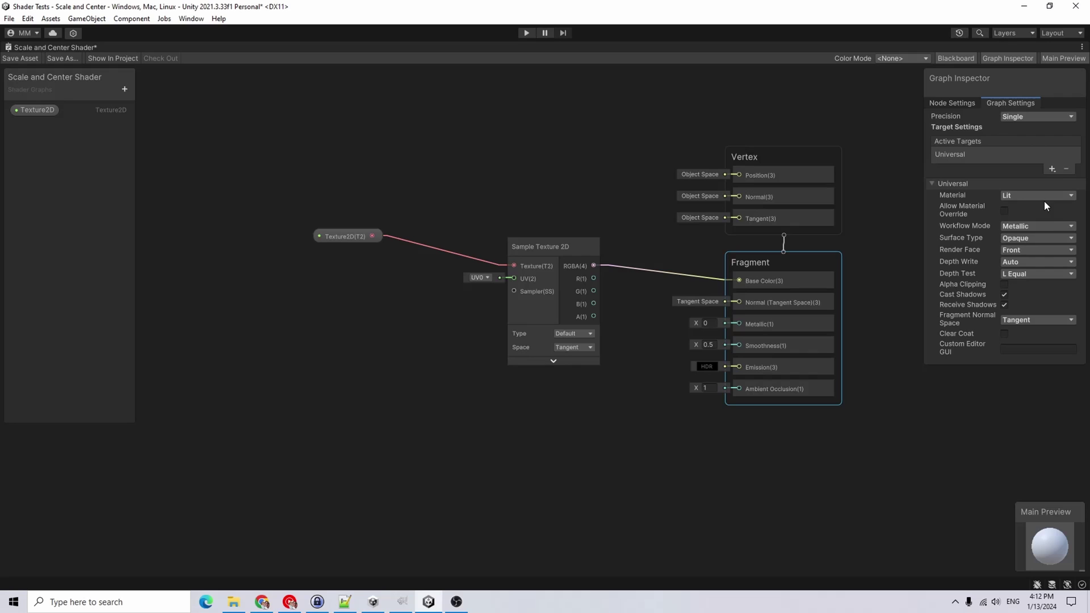
pyautogui.click(1030, 237)
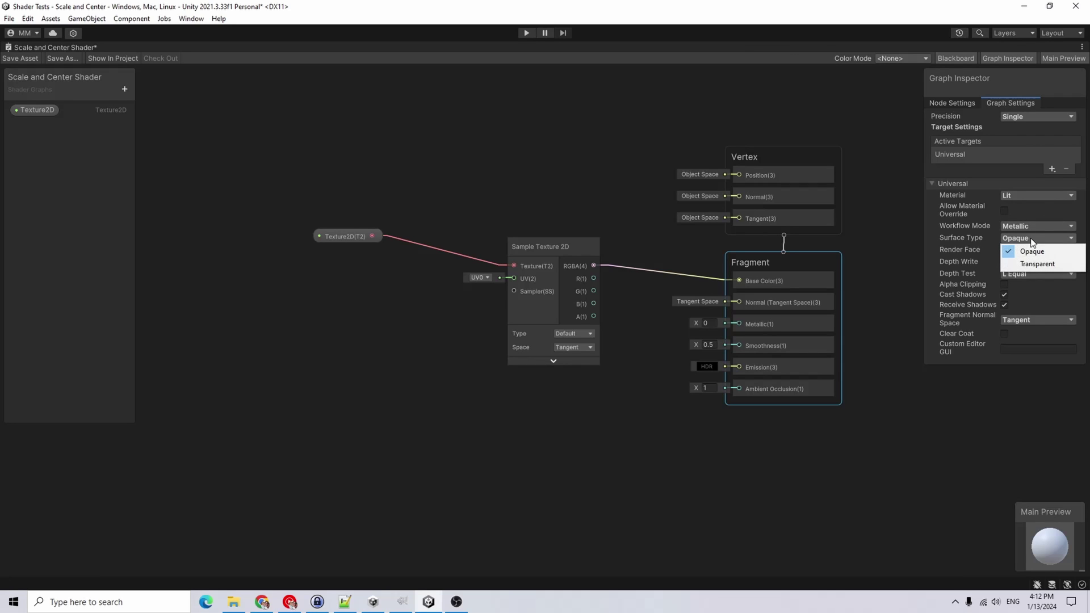
pyautogui.click(1044, 268)
# Connect the Sample Texture 2D alpha output to Fragment Alpha.
pyautogui.moveTo(593, 316); pyautogui.dragTo(740, 418)
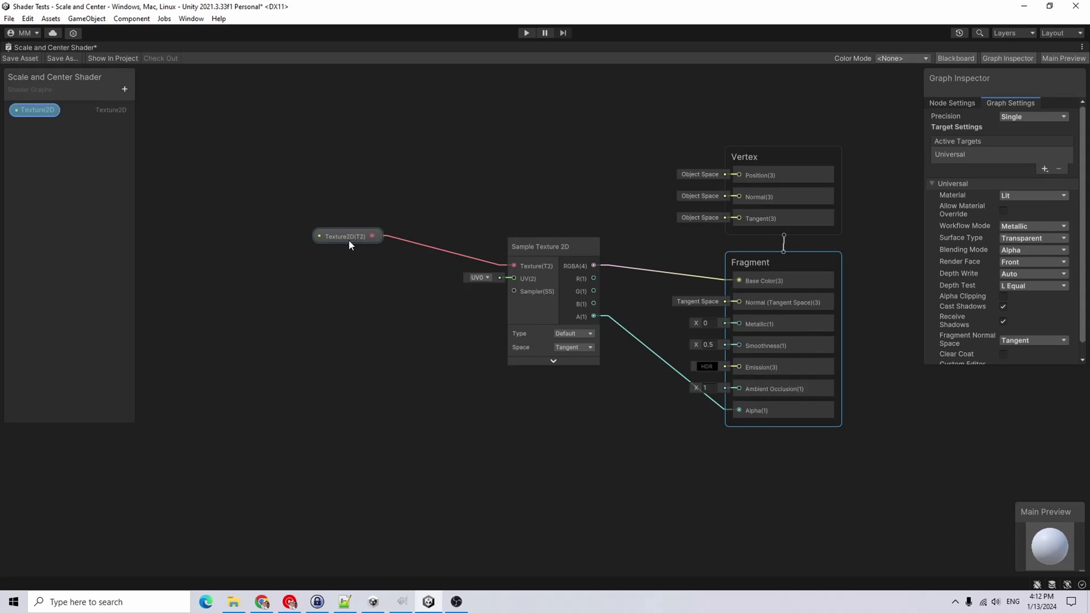
pyautogui.moveTo(349, 238); pyautogui.dragTo(413, 265)
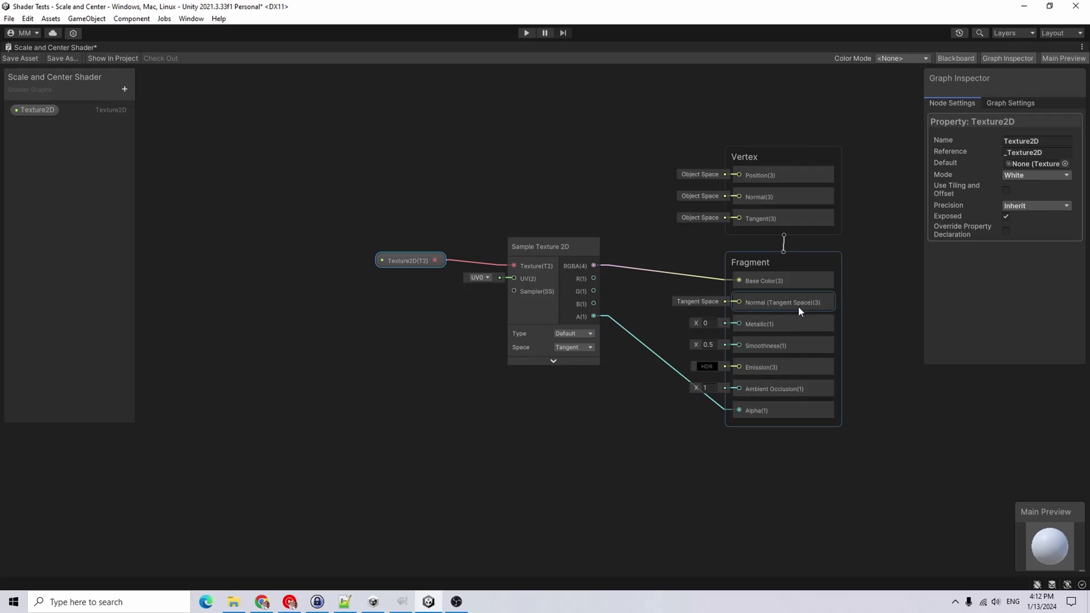
pyautogui.click(405, 311)
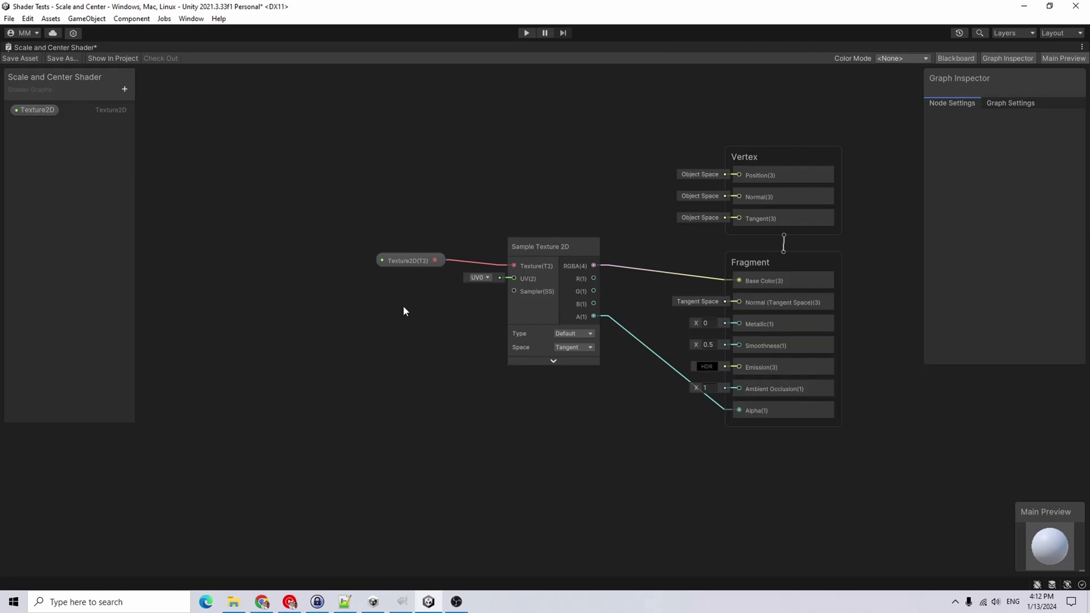
# Add a Tiling And Offset node and feed its output into the sampler's UV.
pyautogui.rightClick(364, 308)
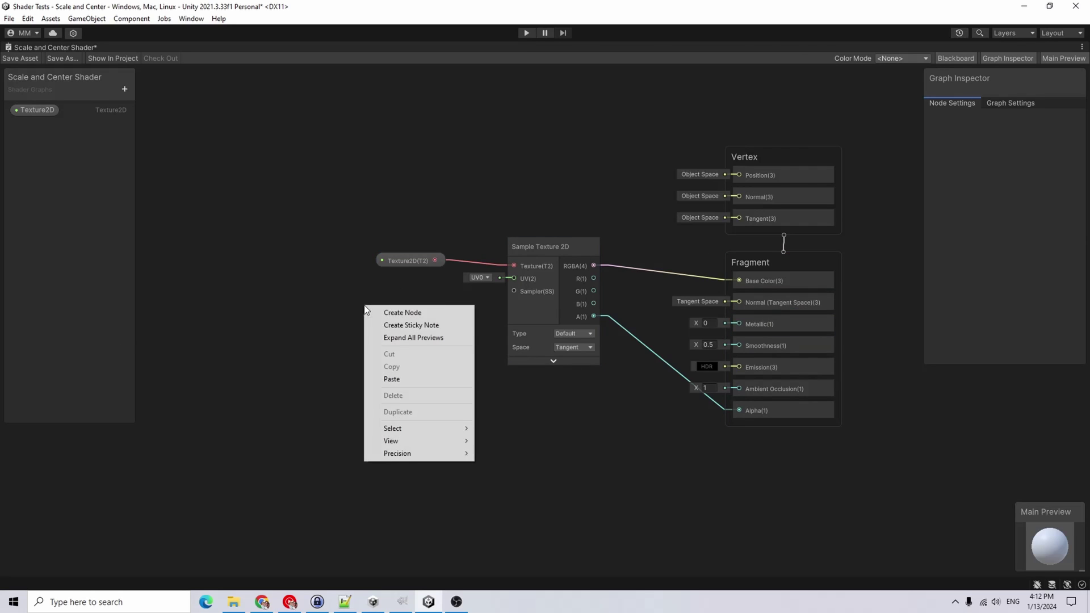
pyautogui.click(415, 312)
pyautogui.write('tiling')
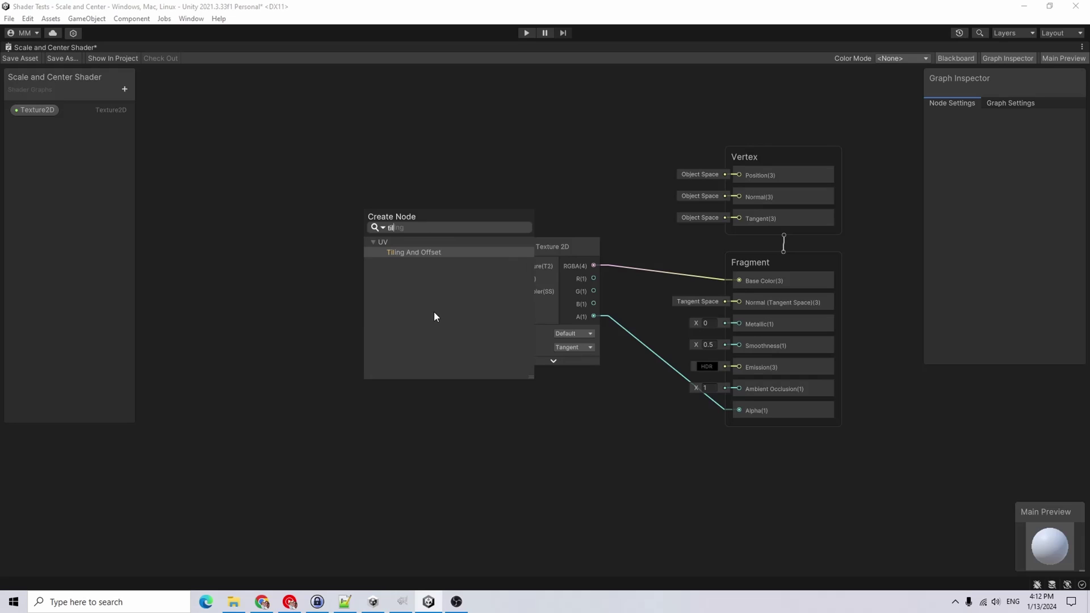
pyautogui.press('Return')
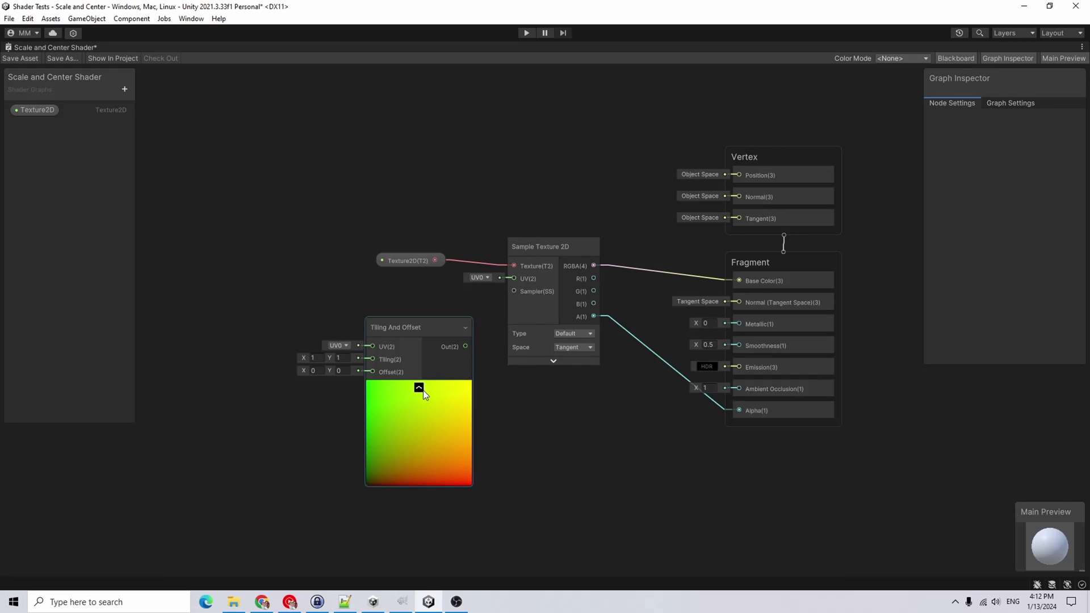
pyautogui.click(422, 387)
pyautogui.moveTo(437, 346); pyautogui.dragTo(514, 278)
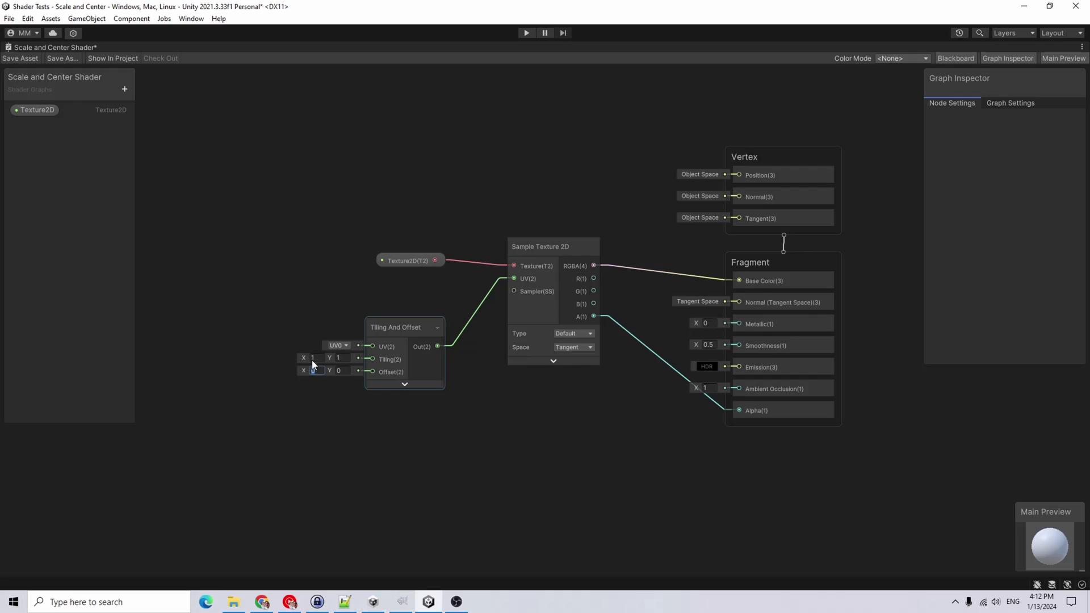
# Create a Float property named 'Scale' and connect it to the Tiling input.
pyautogui.click(125, 88)
pyautogui.click(165, 107)
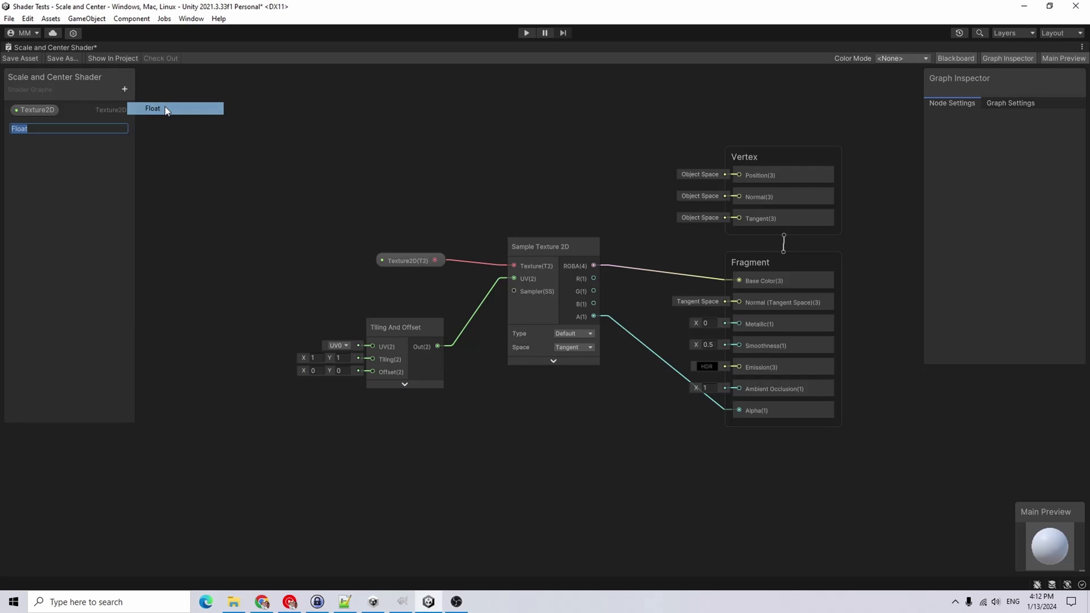
pyautogui.write('Scale')
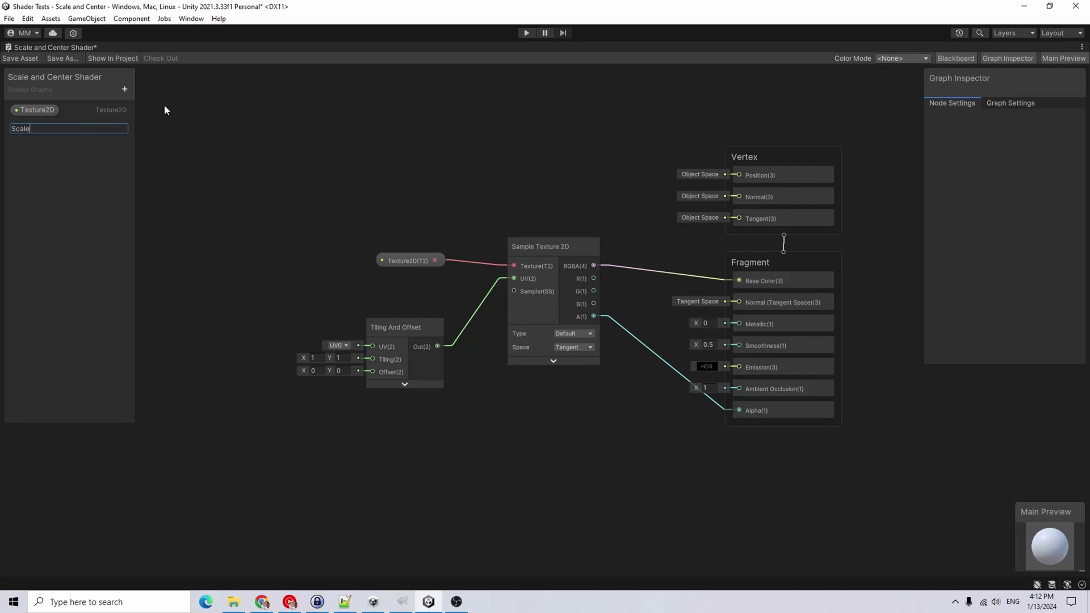
pyautogui.press('Return')
pyautogui.moveTo(29, 126); pyautogui.dragTo(372, 359)
pyautogui.moveTo(230, 374); pyautogui.dragTo(248, 363)
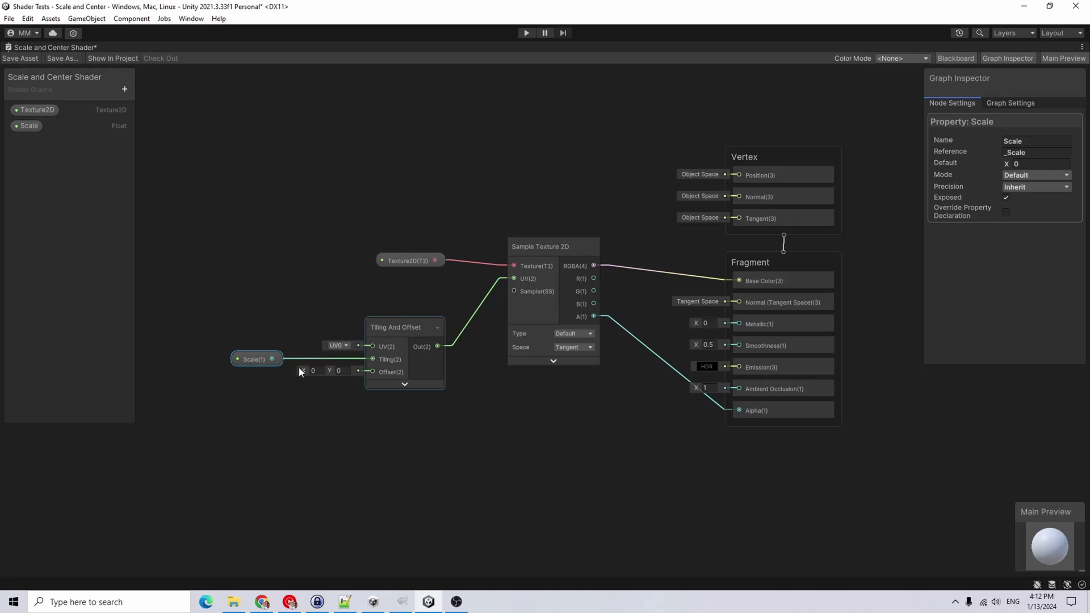
pyautogui.moveTo(253, 359); pyautogui.dragTo(353, 337)
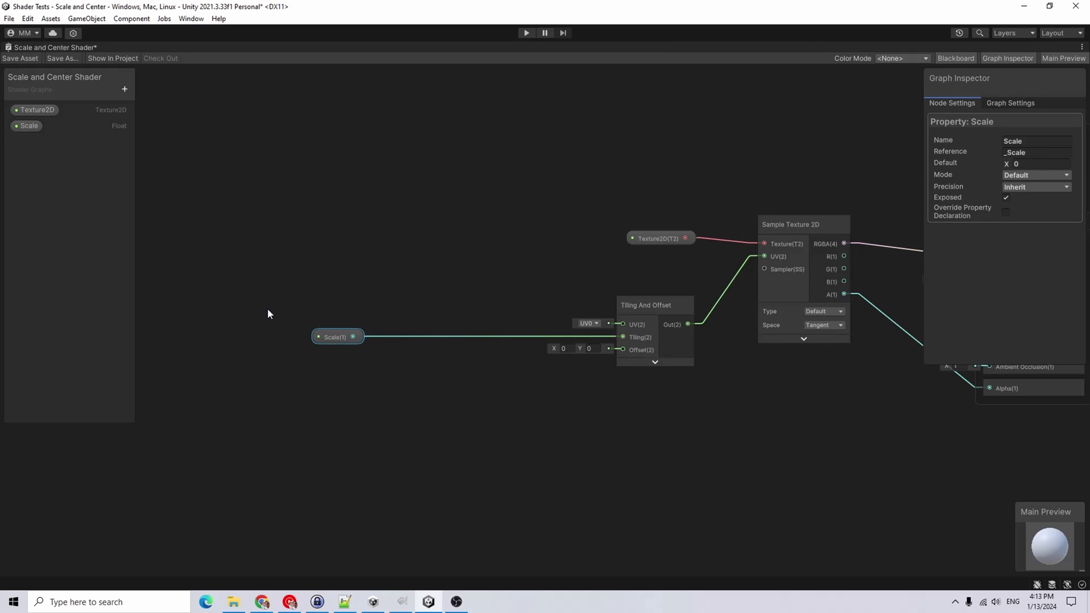
# Add a Multiply node below Scale, set its B value, and feed Scale into input A.
pyautogui.rightClick(483, 490)
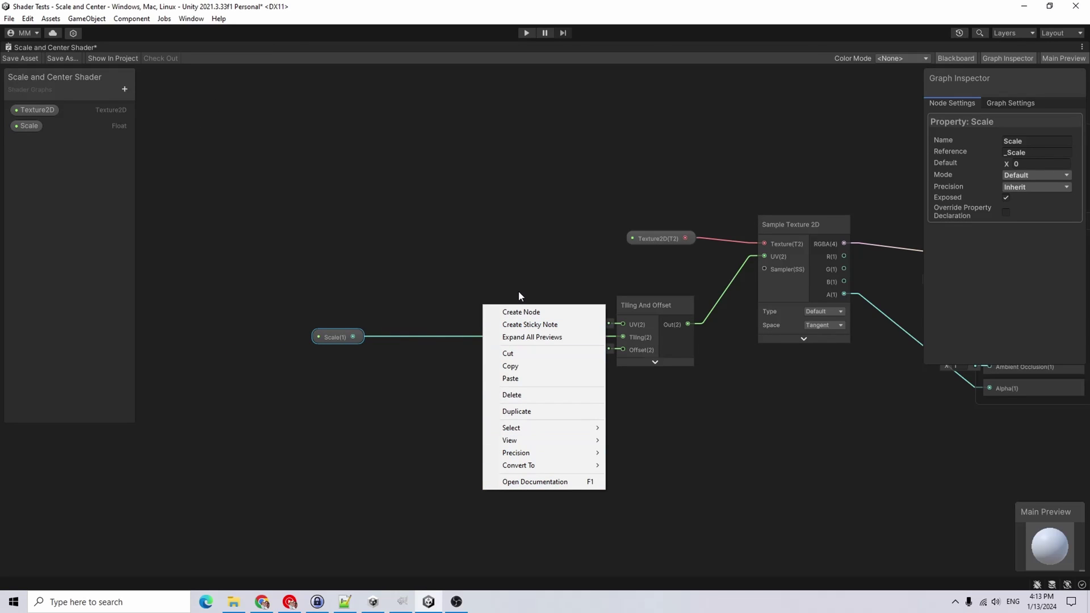
pyautogui.click(526, 310)
pyautogui.write('multiply')
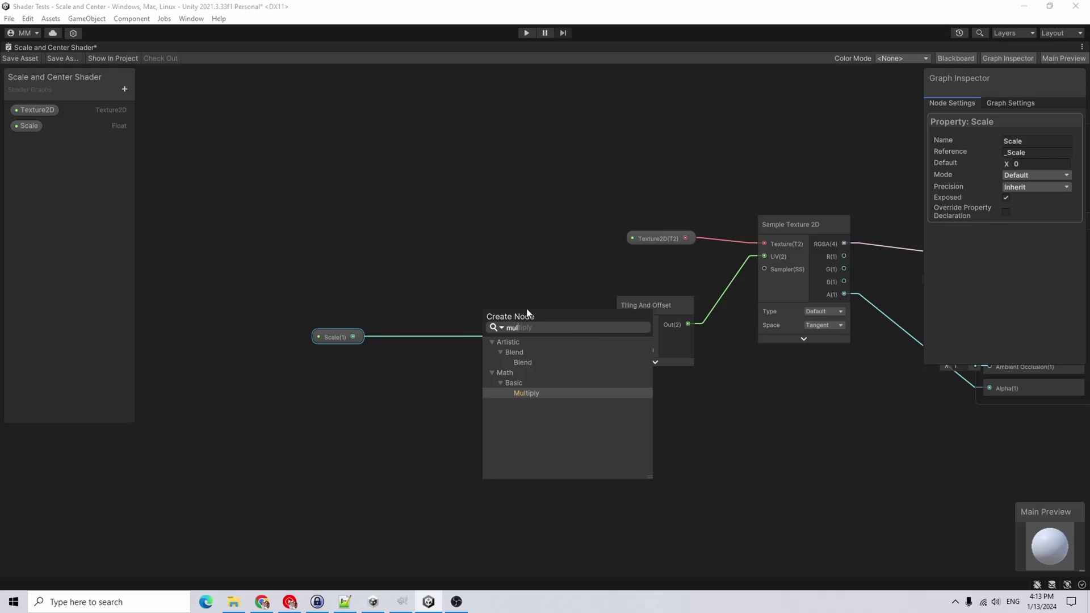
pyautogui.press('Return')
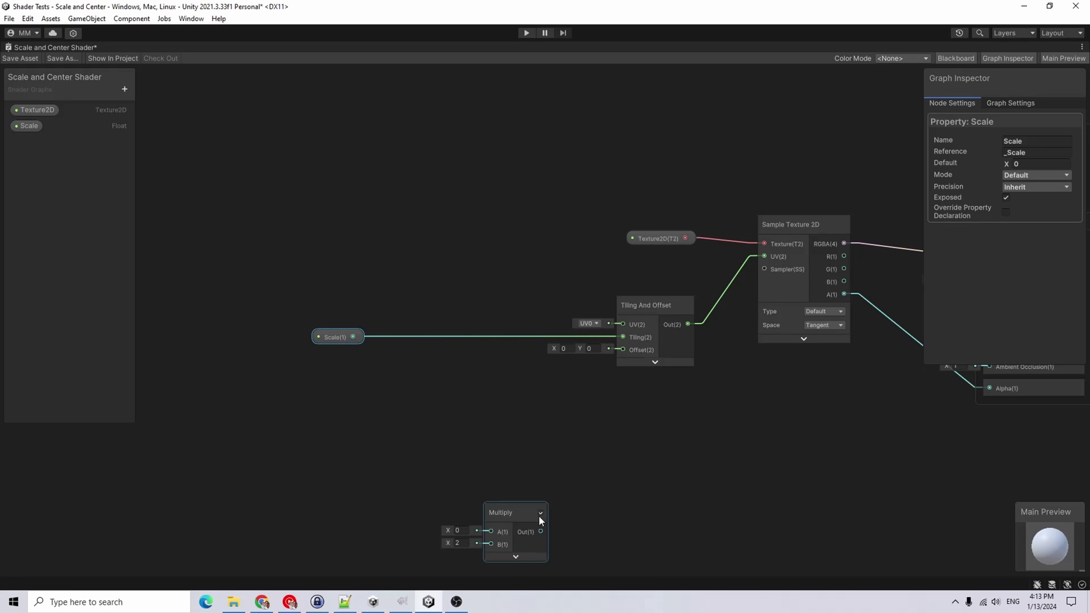
pyautogui.moveTo(539, 515); pyautogui.dragTo(405, 380)
pyautogui.click(361, 404)
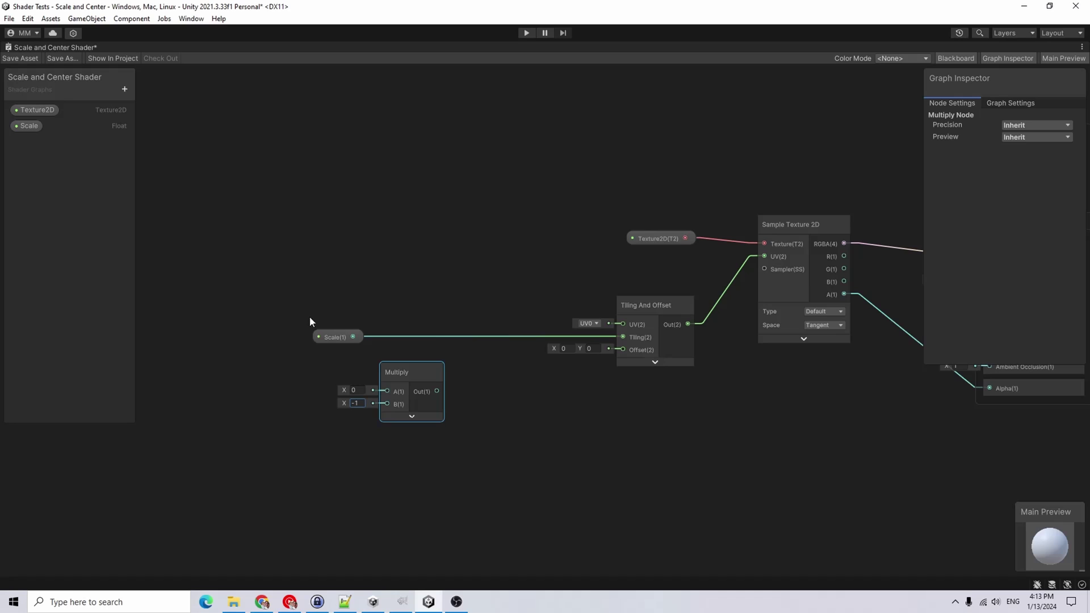
pyautogui.moveTo(353, 336); pyautogui.dragTo(386, 390)
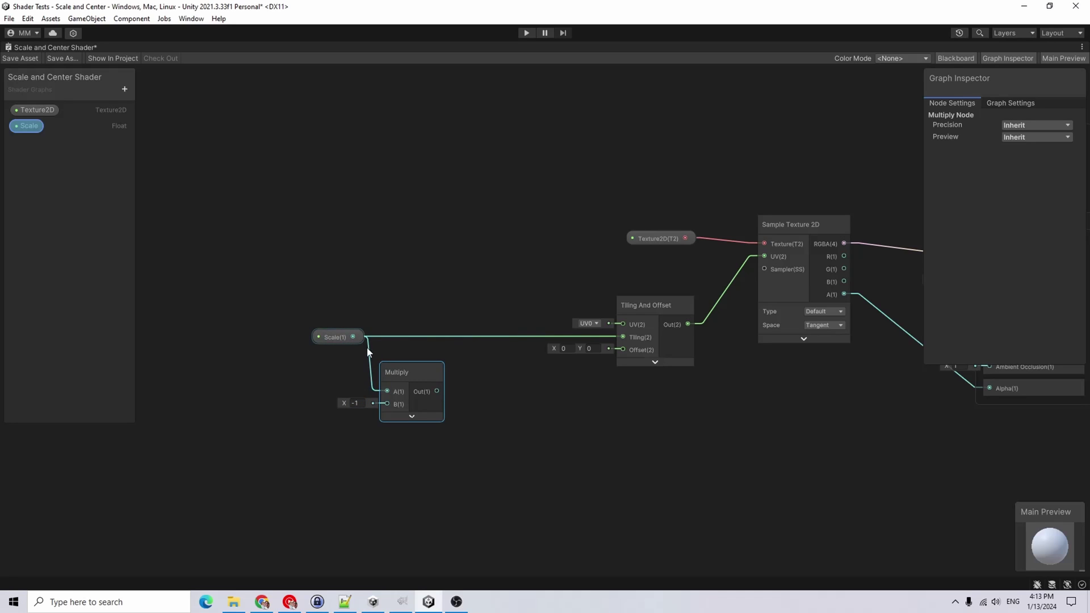
# Add a Divide node with its preview collapsed and connect Multiply's output to its A input.
pyautogui.rightClick(497, 452)
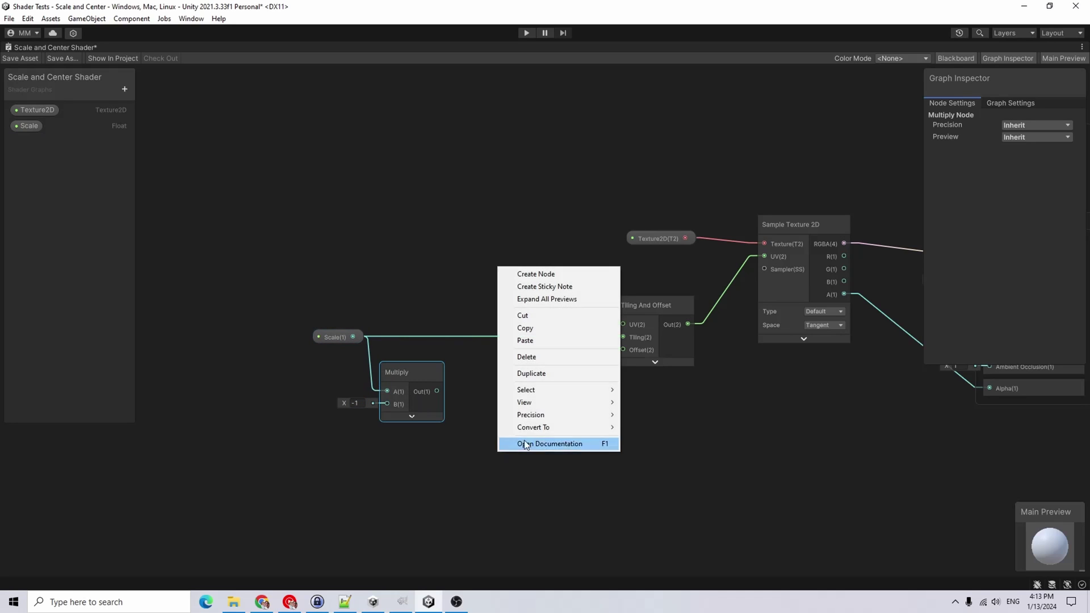
pyautogui.click(572, 273)
pyautogui.write('div')
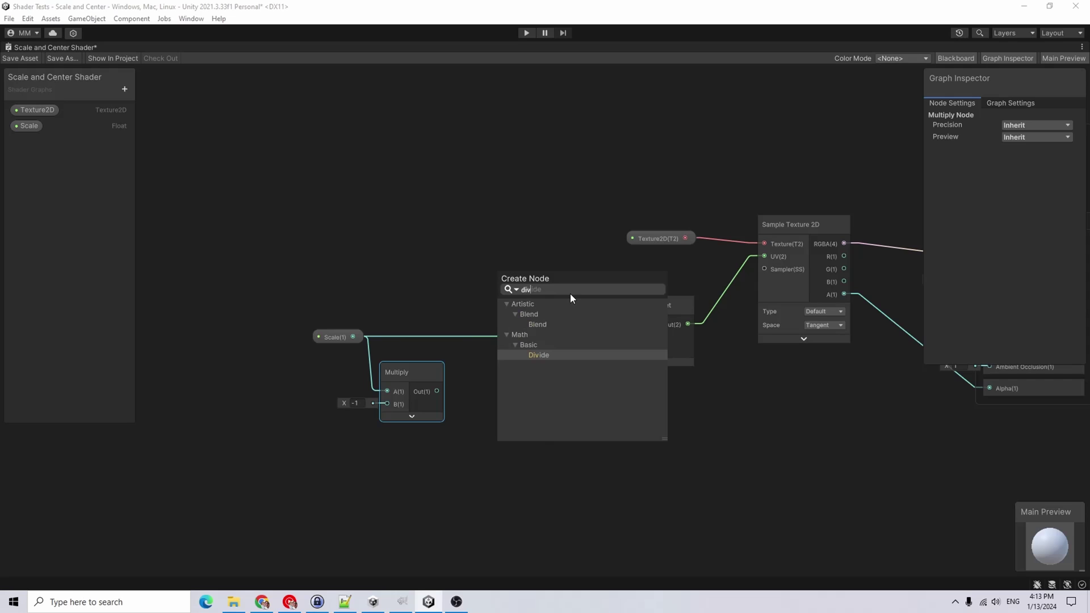
pyautogui.press('Return')
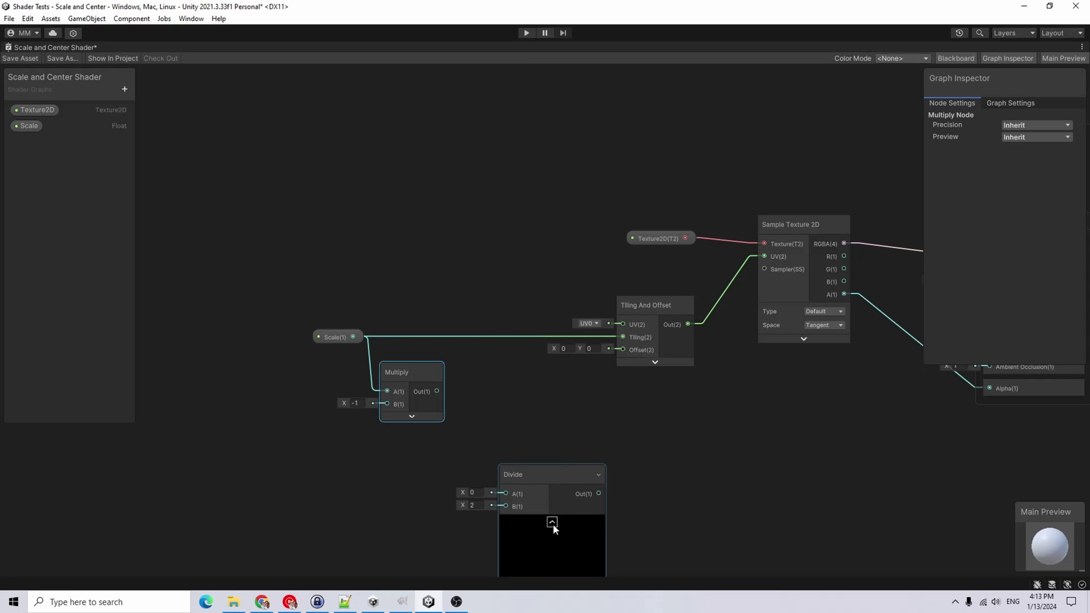
pyautogui.click(552, 522)
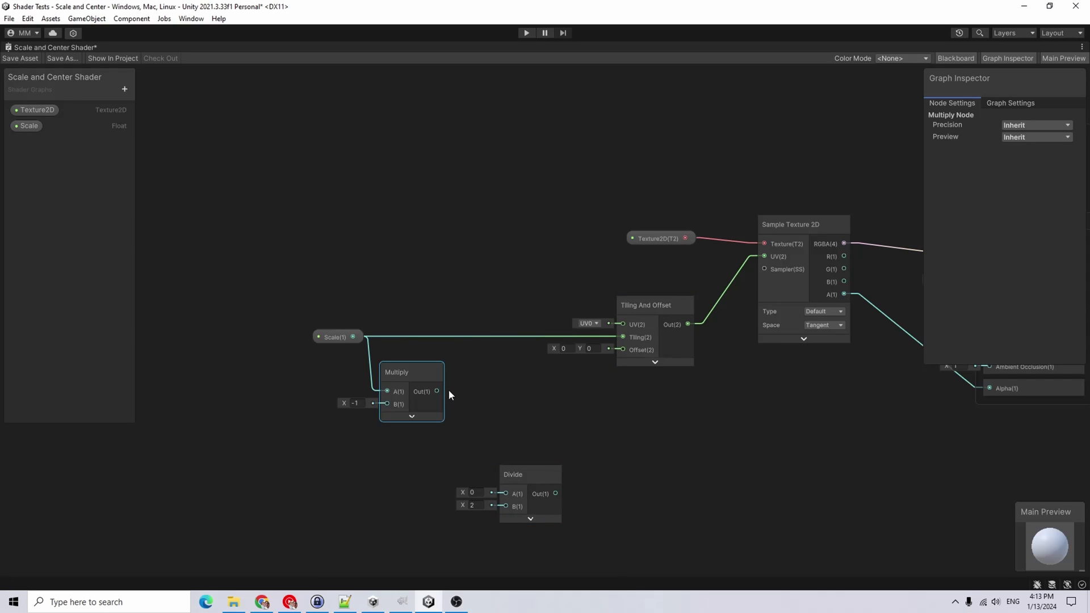
pyautogui.moveTo(437, 391); pyautogui.dragTo(476, 374)
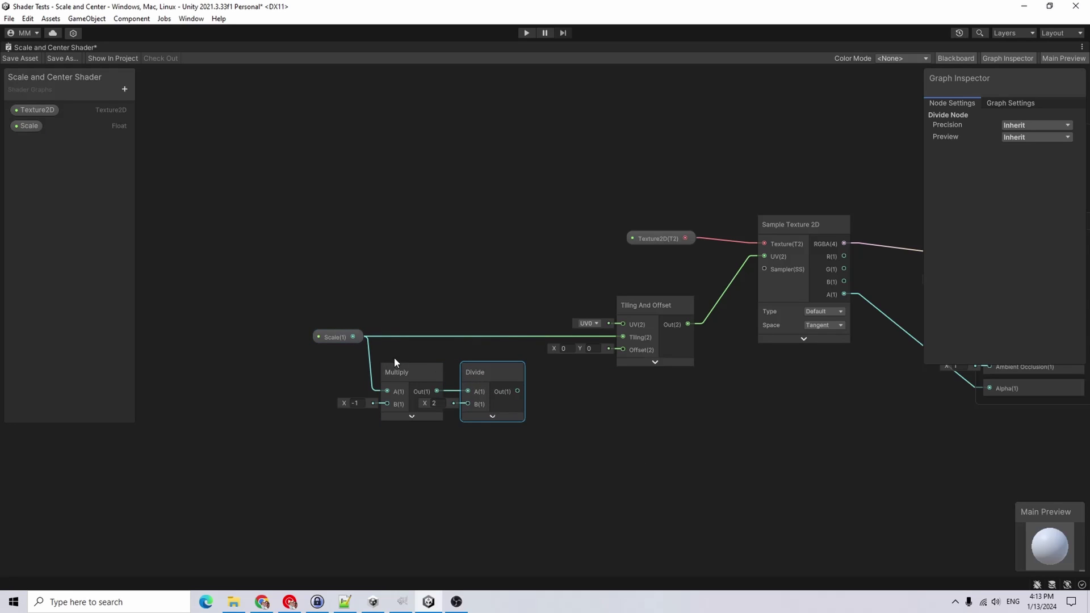
# Shift the Scale and Multiply nodes left and place Divide beside Multiply.
pyautogui.moveTo(438, 449); pyautogui.dragTo(341, 332)
pyautogui.moveTo(418, 389); pyautogui.dragTo(301, 369)
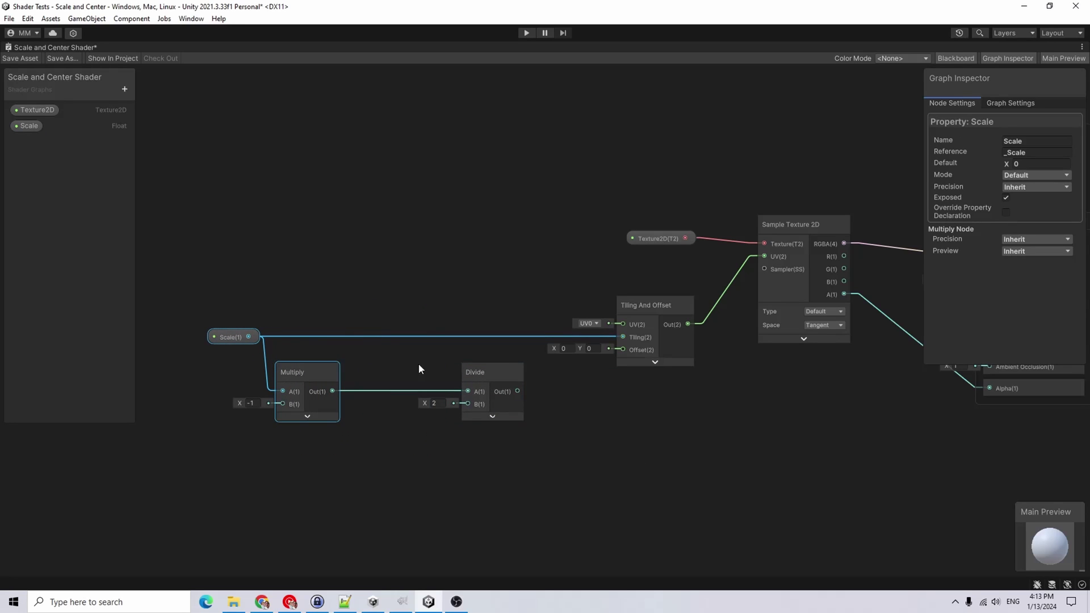
pyautogui.moveTo(497, 374); pyautogui.dragTo(423, 377)
pyautogui.click(464, 387)
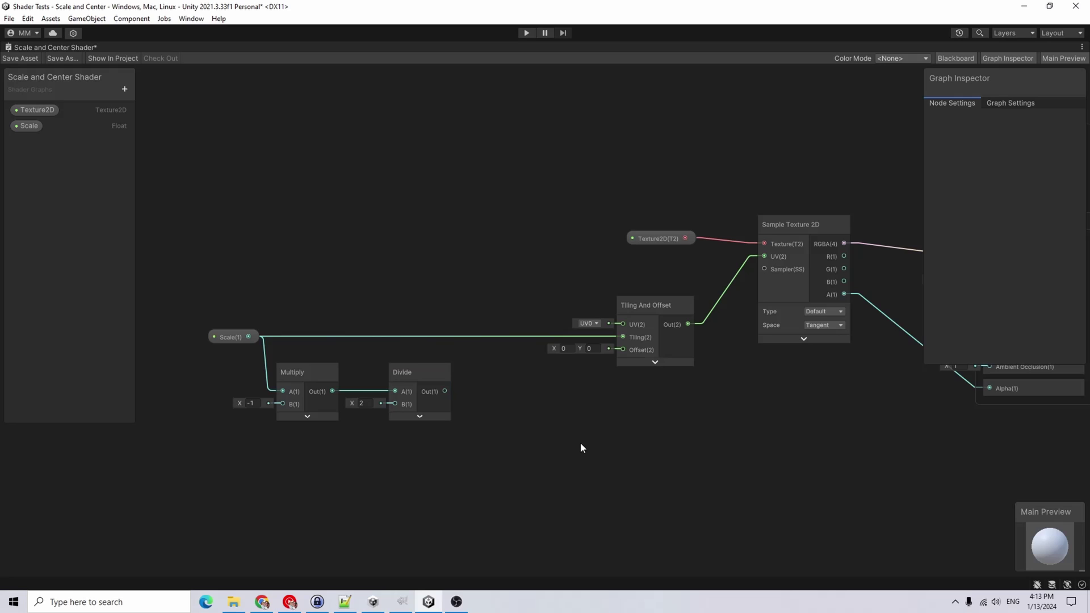
# Add a collapsed Add node beside Divide and connect Divide's output to its A input.
pyautogui.rightClick(475, 449)
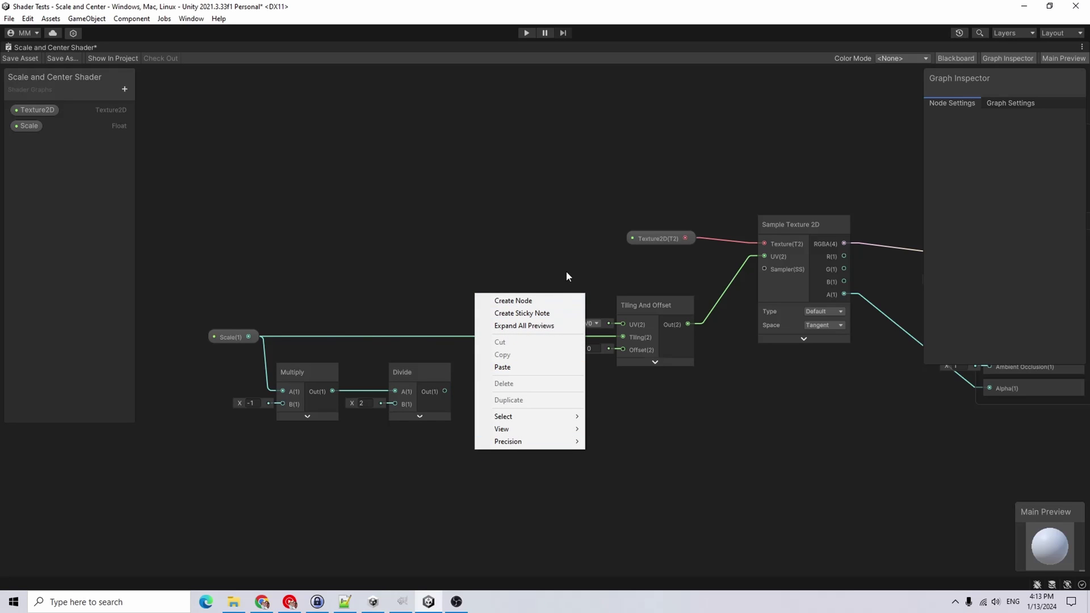
pyautogui.click(544, 299)
pyautogui.write('add')
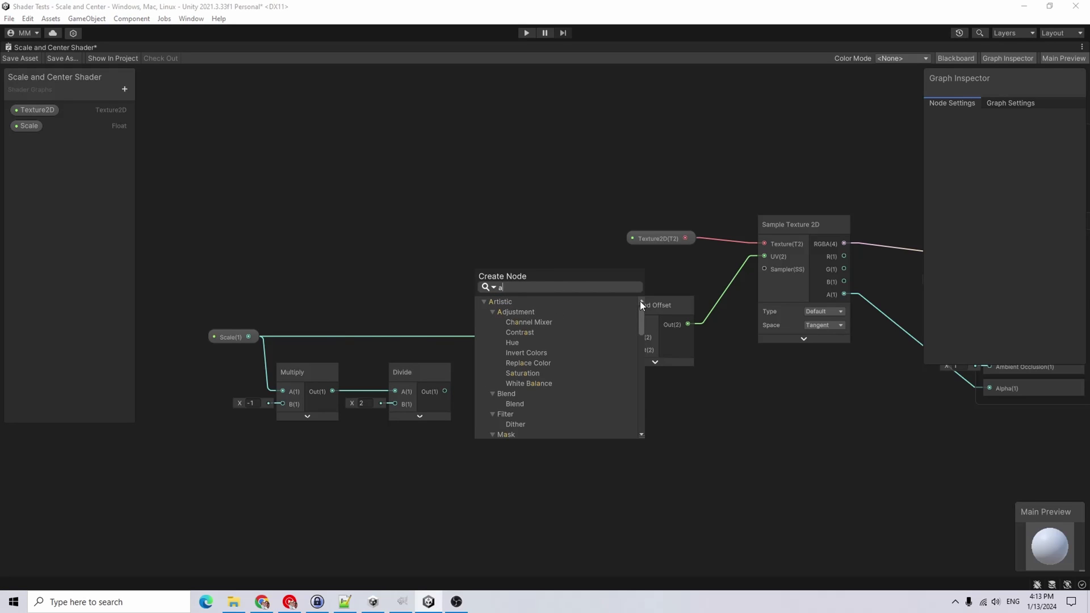
pyautogui.press('Return')
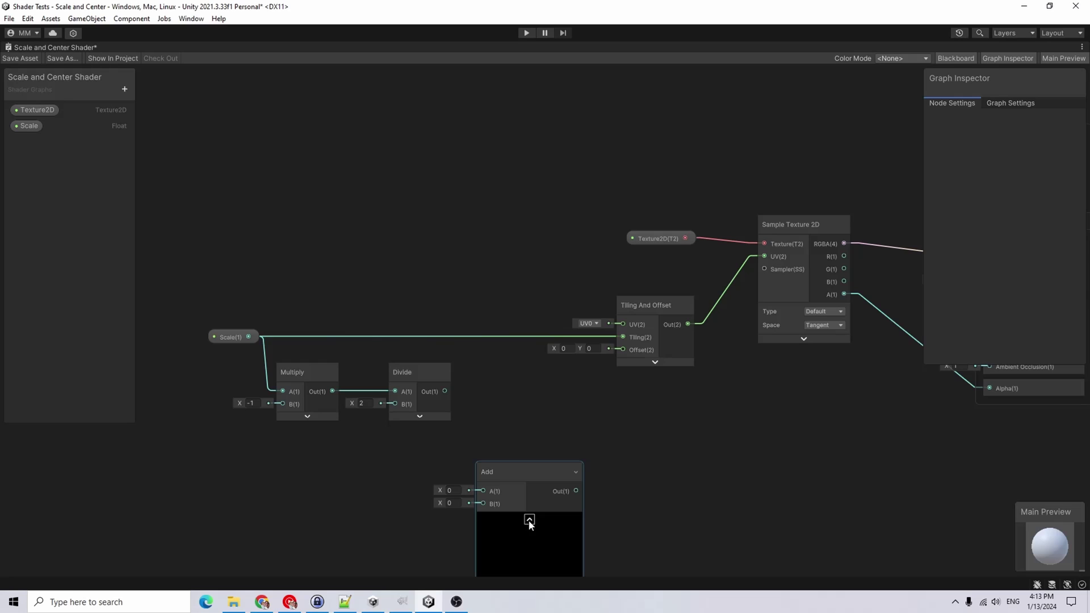
pyautogui.click(529, 518)
pyautogui.moveTo(518, 472); pyautogui.dragTo(535, 385)
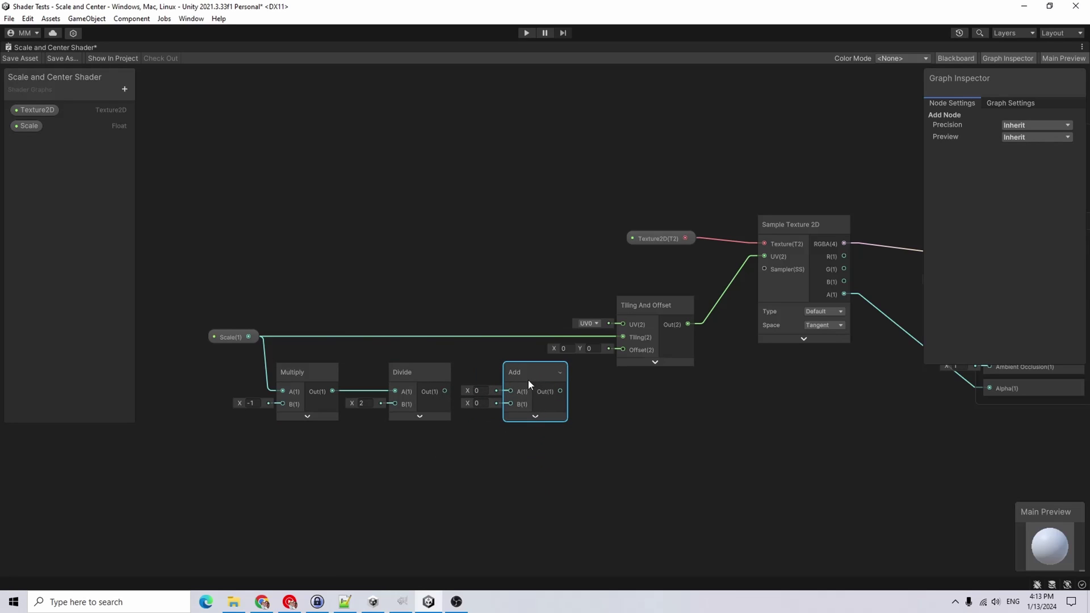
pyautogui.moveTo(443, 391); pyautogui.dragTo(511, 392)
# Set Add's B to 0.5, route its output into Tiling And Offset's Offset, and redock the graph.
pyautogui.click(492, 483)
pyautogui.moveTo(560, 391); pyautogui.dragTo(625, 350)
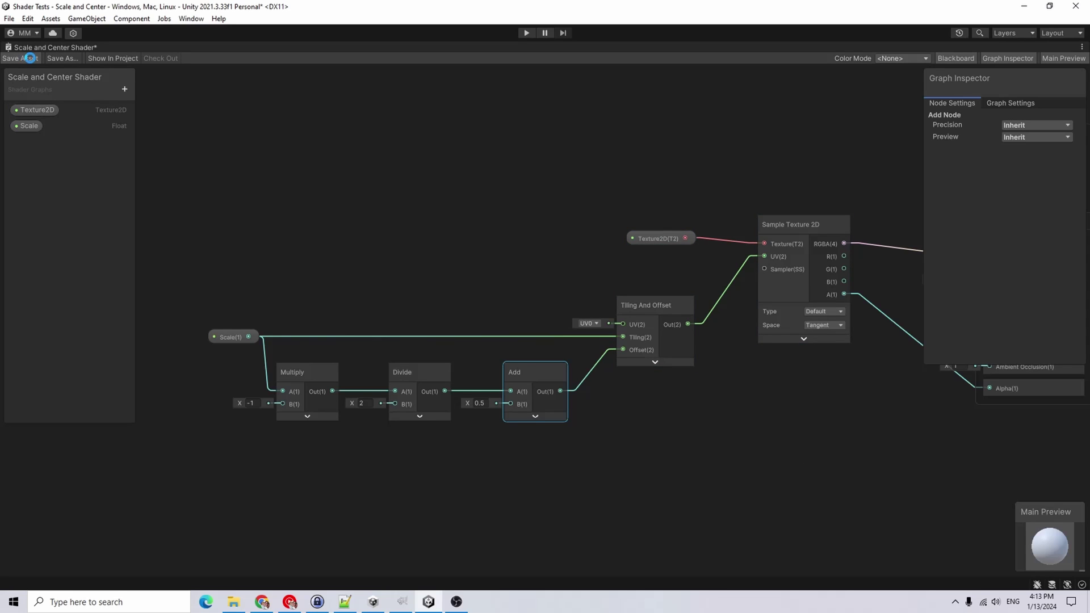
pyautogui.doubleClick(69, 45)
# Create a new material from the Scale and Center Shader asset.
pyautogui.click(149, 415)
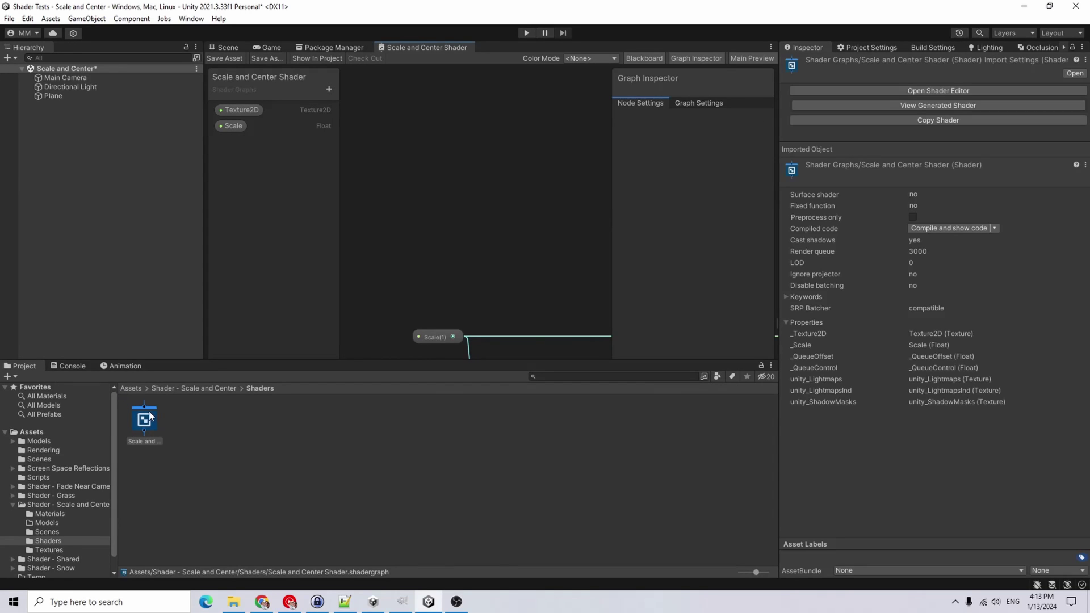
pyautogui.rightClick(140, 413)
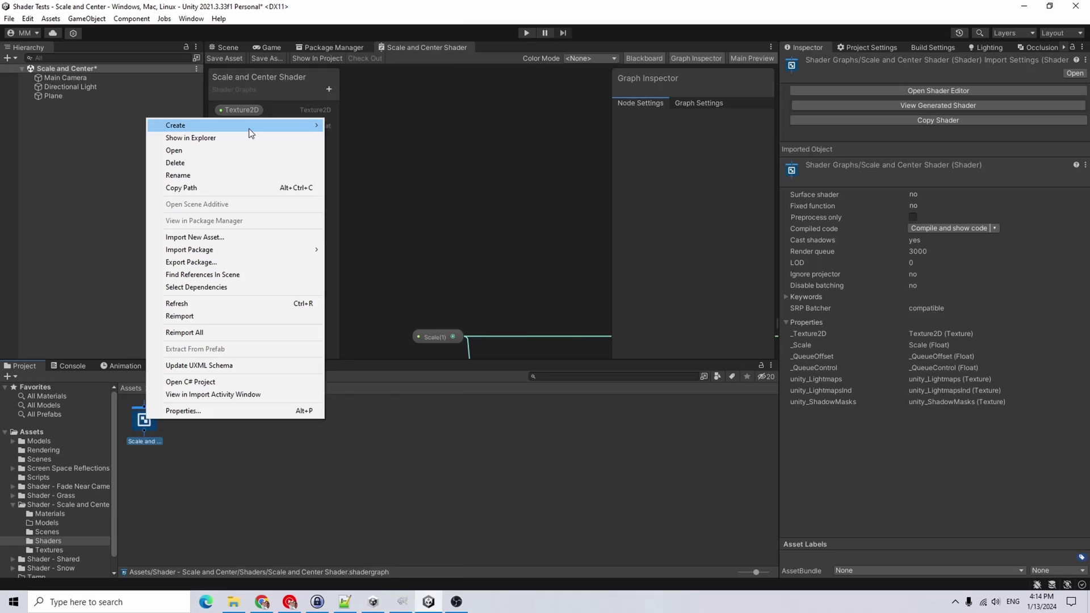
pyautogui.moveTo(249, 128)
pyautogui.click(384, 332)
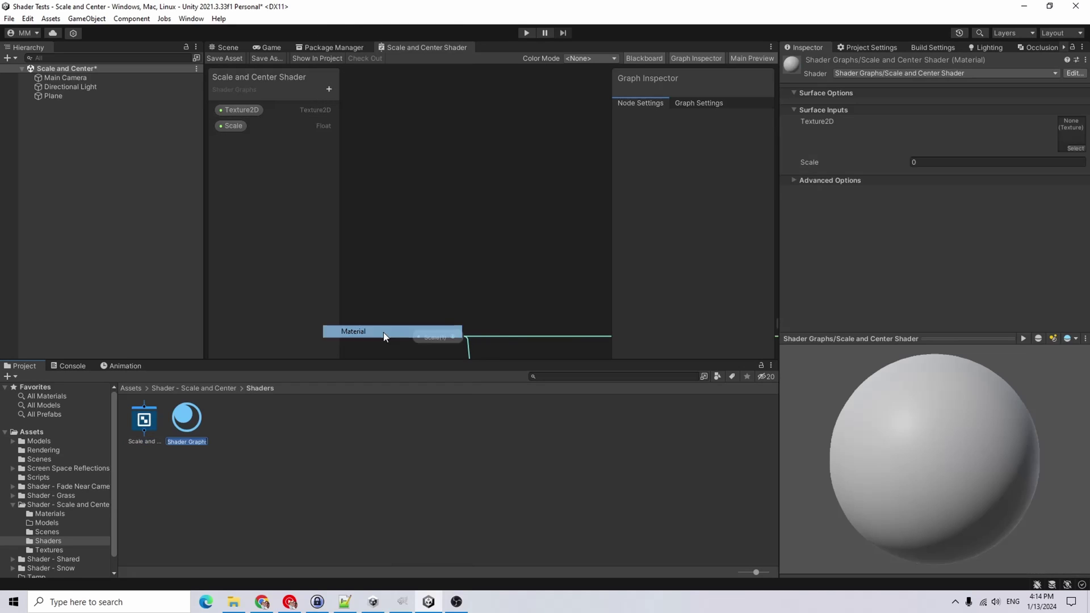
pyautogui.press('Return')
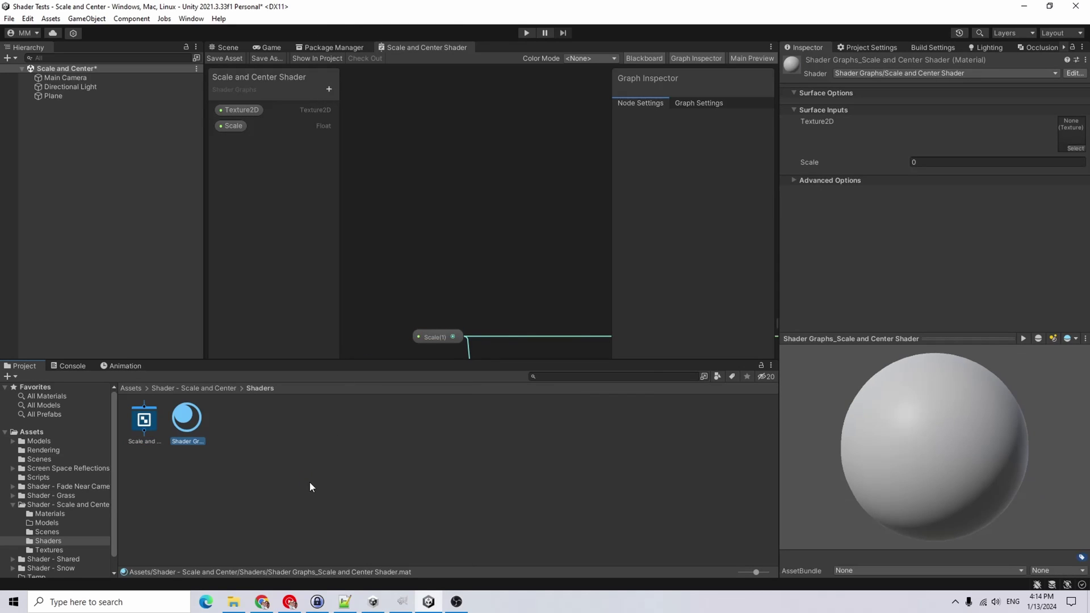
pyautogui.click(227, 48)
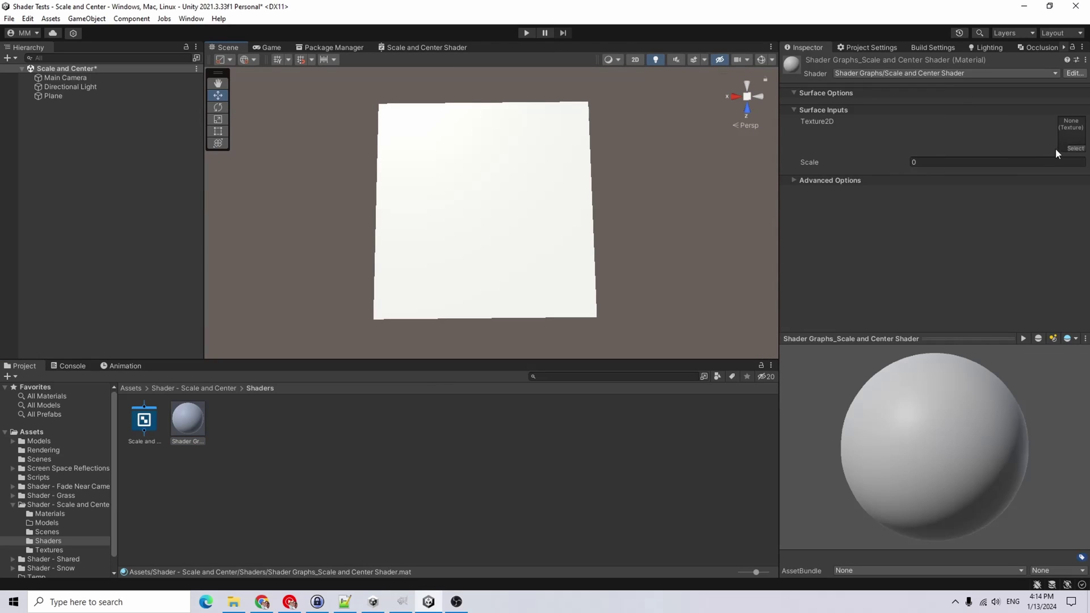
# Set the material's Scale to 1, assign the face texture, and apply it to the plane.
pyautogui.click(984, 162)
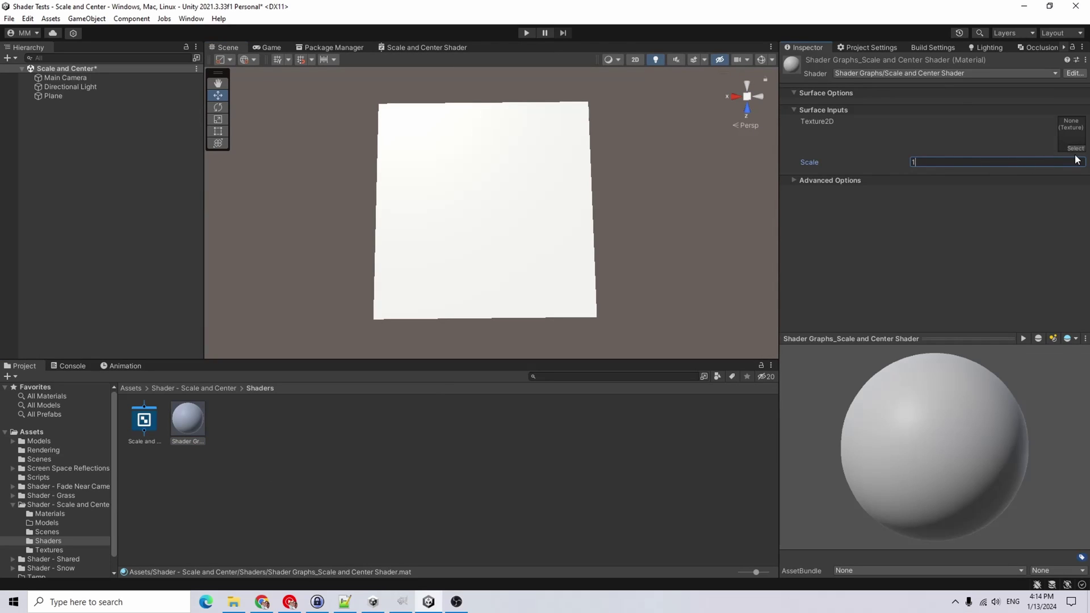
pyautogui.write('1')
pyautogui.click(1076, 148)
pyautogui.doubleClick(677, 255)
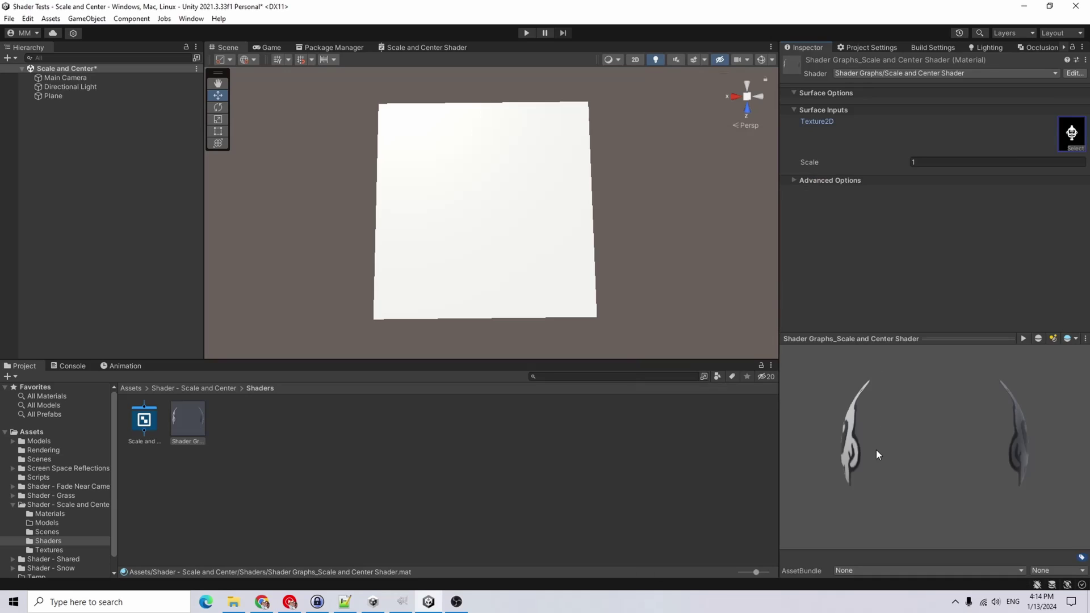
pyautogui.moveTo(187, 420); pyautogui.dragTo(536, 181)
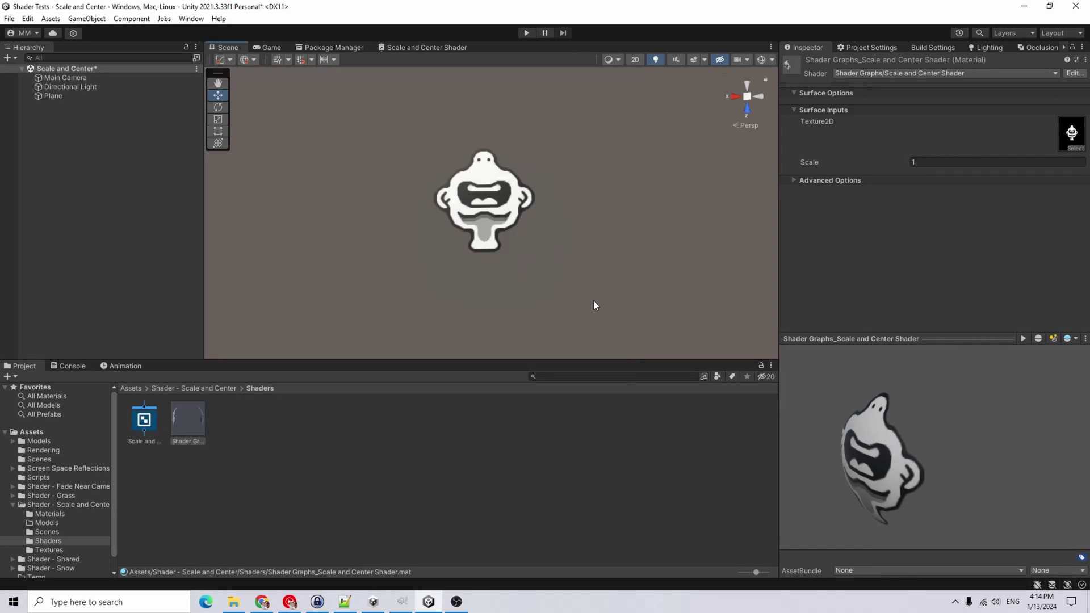
pyautogui.moveTo(594, 306)
pyautogui.keyDown('alt'); pyautogui.mouseDown()
pyautogui.moveTo(433, 214)
pyautogui.moveTo(591, 309)
pyautogui.mouseUp(); pyautogui.keyUp('alt')
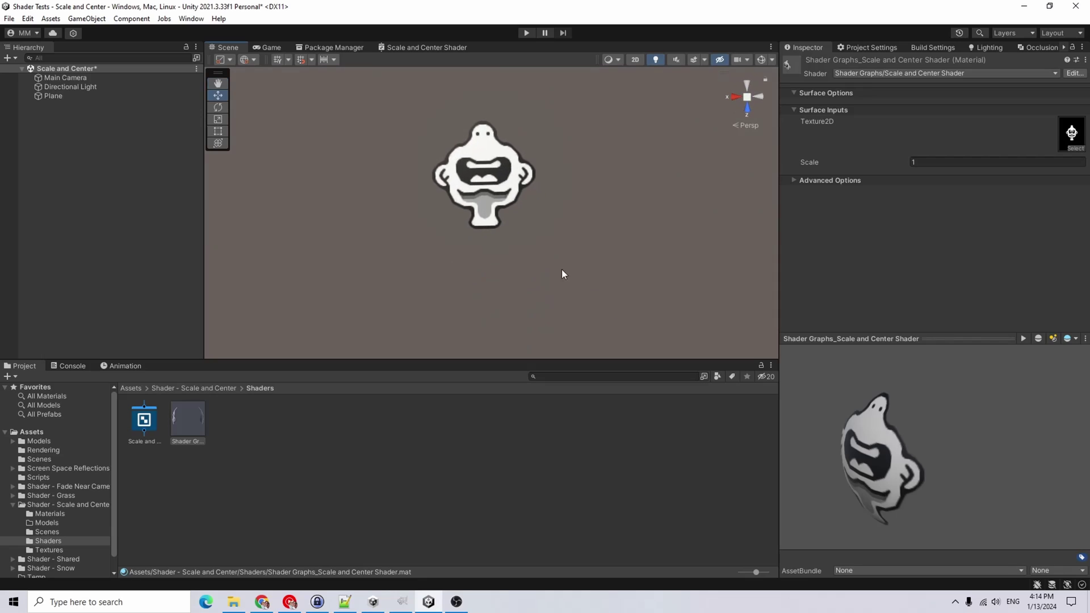
pyautogui.click(486, 183)
# Change Surface Type from Transparent to Opaque in the maximized graph's Graph Settings.
pyautogui.click(422, 48)
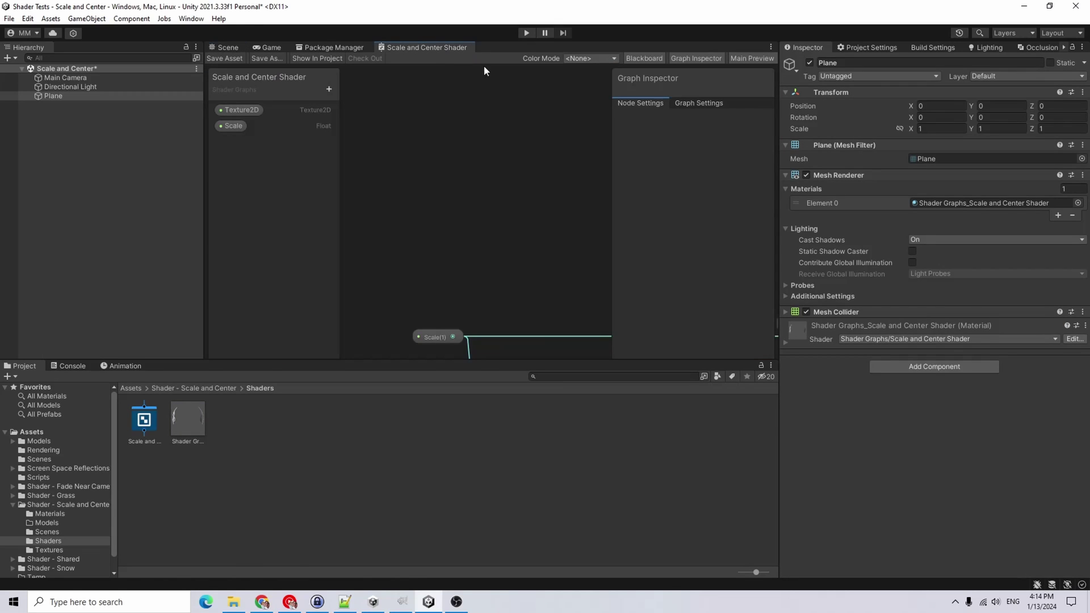
pyautogui.doubleClick(411, 46)
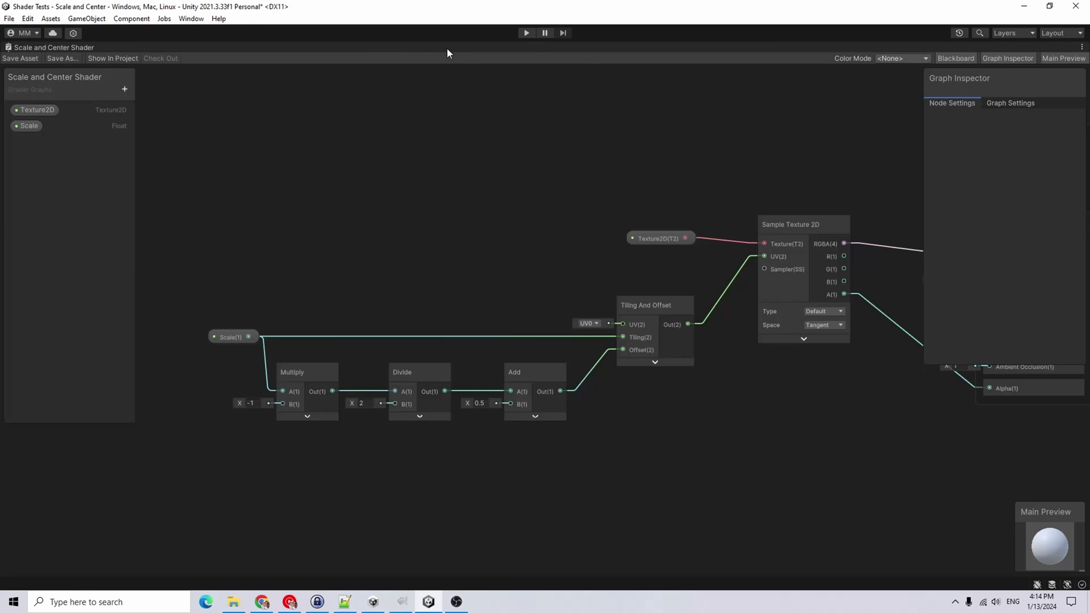
pyautogui.click(1027, 105)
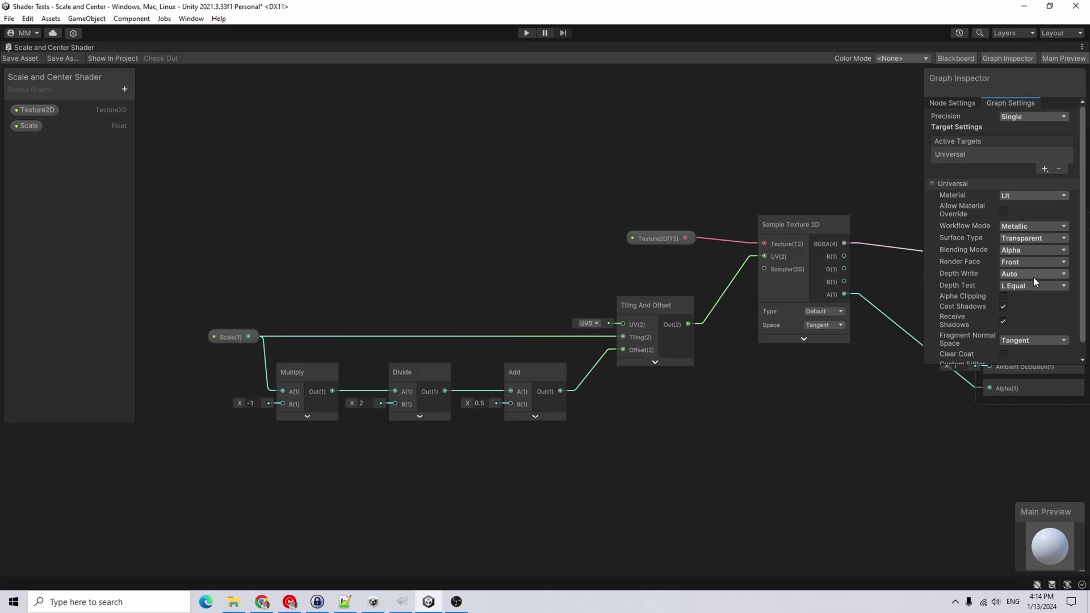
pyautogui.click(1027, 250)
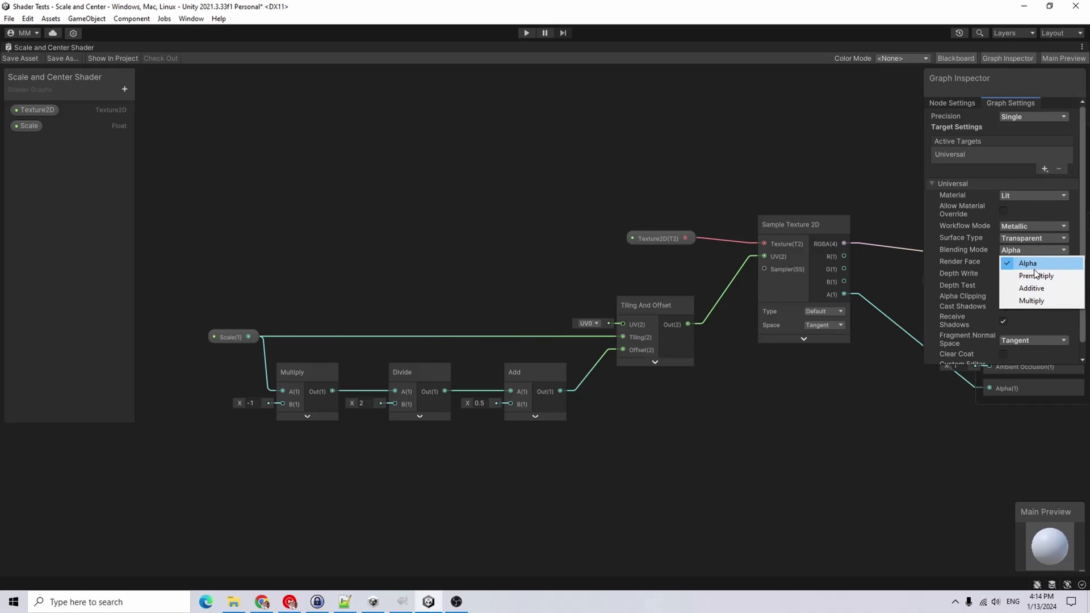
pyautogui.click(1053, 233)
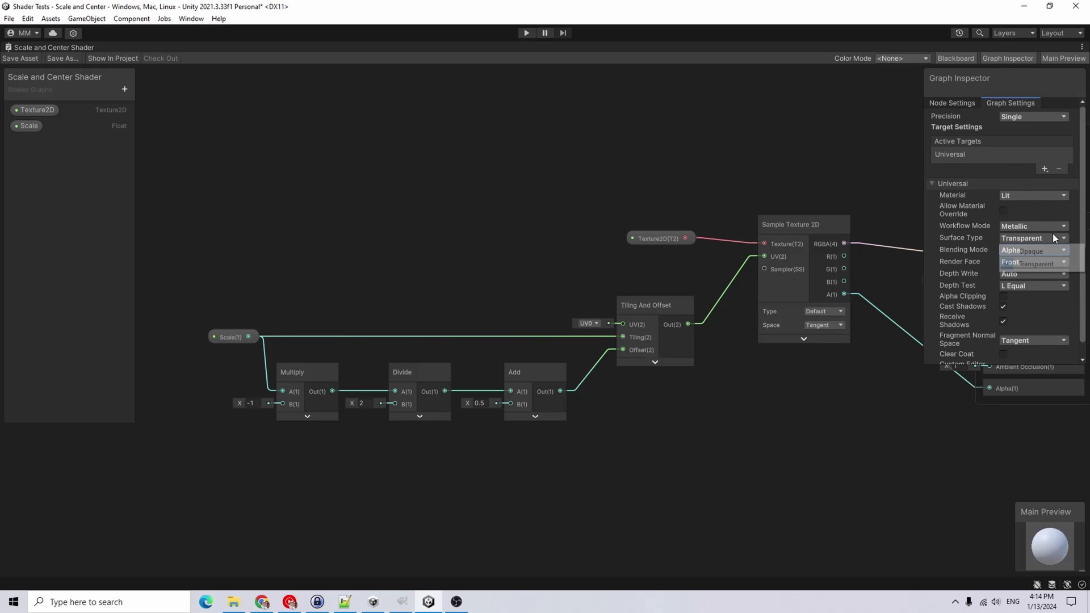
pyautogui.click(1053, 233)
pyautogui.click(1048, 250)
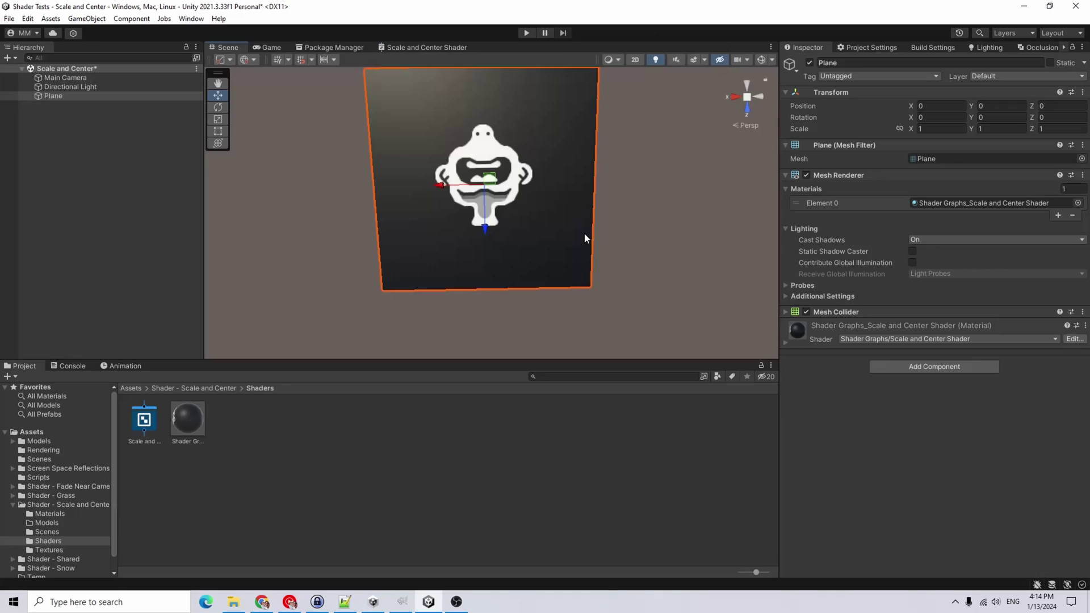
# Scrub the material's Scale value until it reads 2.08, checking the centred face on the plane.
pyautogui.keyDown('alt'); pyautogui.moveTo(585, 309); pyautogui.dragTo(565, 291); pyautogui.keyUp('alt')
pyautogui.click(184, 419)
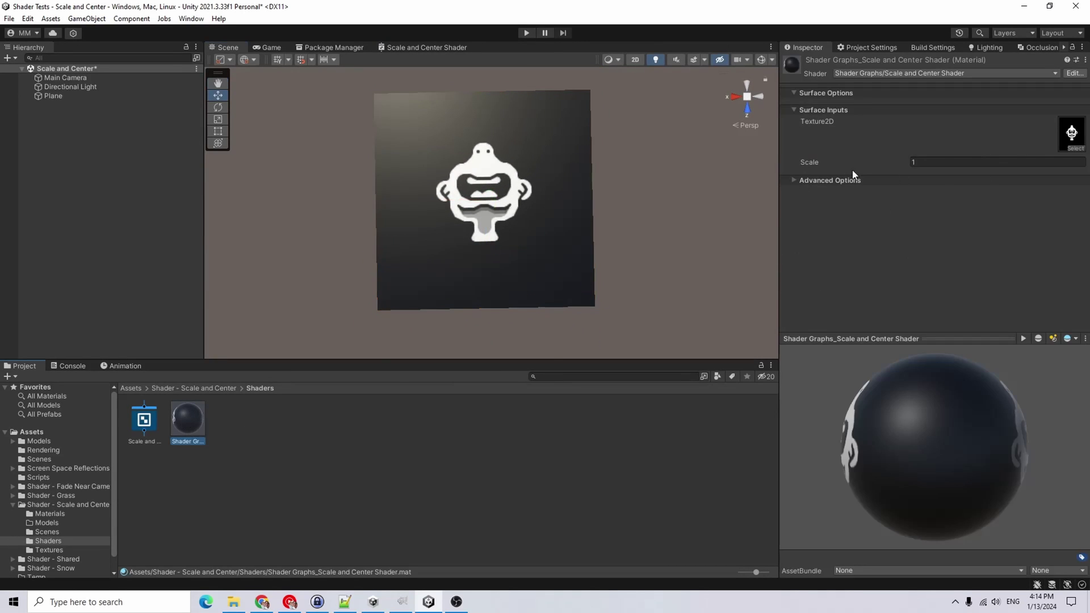
pyautogui.moveTo(810, 162); pyautogui.dragTo(841, 197)
pyautogui.keyDown('alt'); pyautogui.moveTo(448, 325); pyautogui.dragTo(454, 269); pyautogui.keyUp('alt')
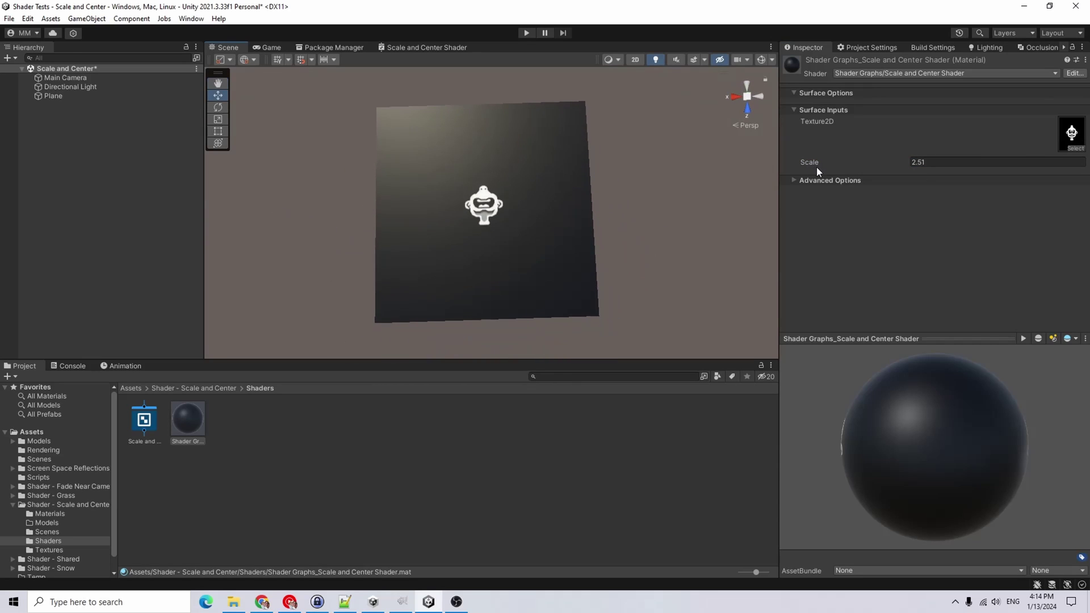
pyautogui.moveTo(817, 167)
pyautogui.mouseDown()
pyautogui.moveTo(795, 171)
pyautogui.moveTo(816, 162)
pyautogui.mouseUp()
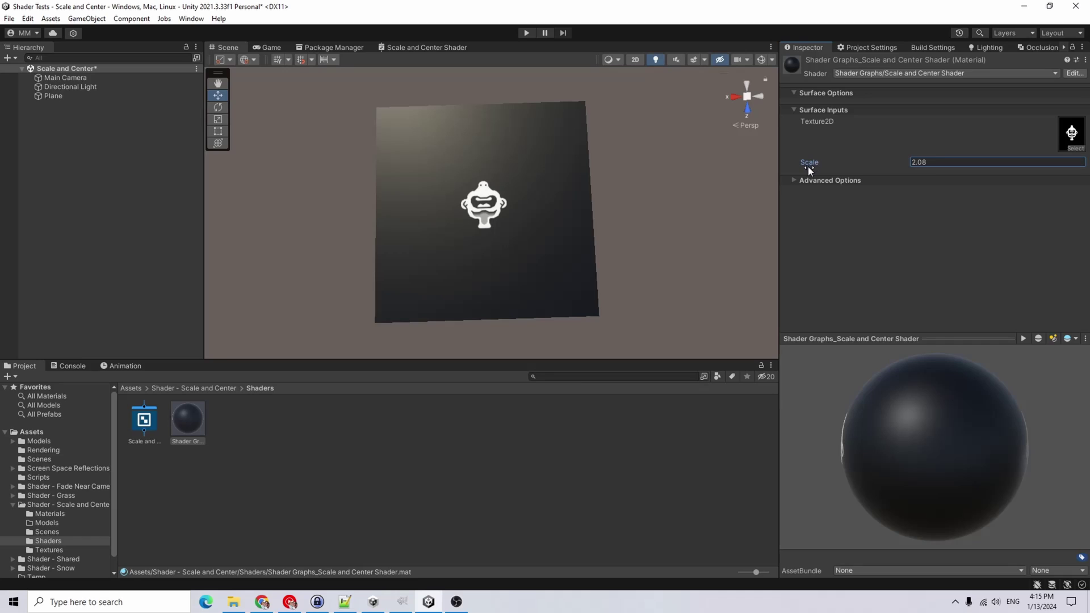